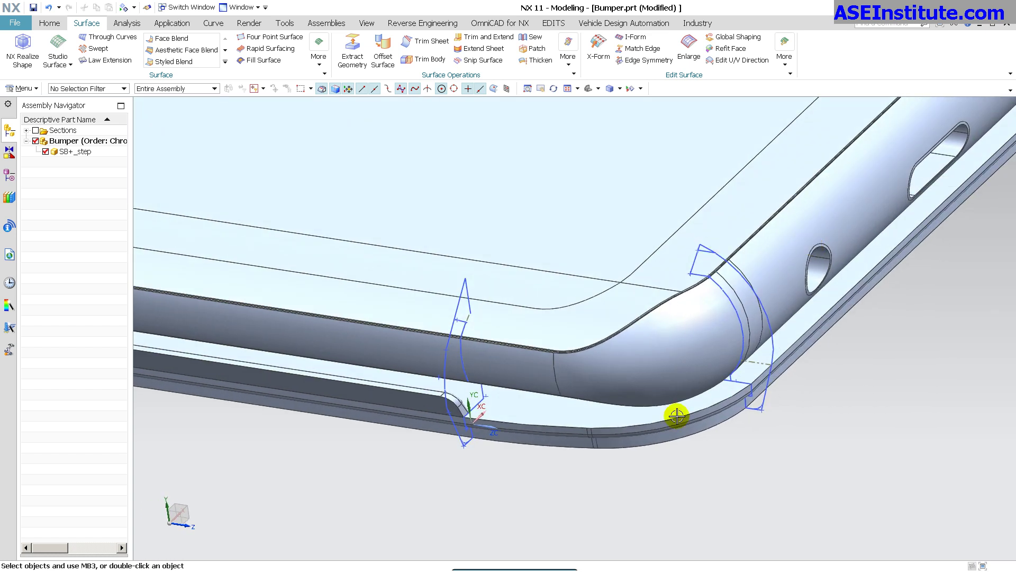
Hide the S8+_step phone component so only the two bumper profile sketches remain displayed.
{"action": "middle_click_drag", "start_coordinate": [477, 335], "coordinate": [600, 487]}
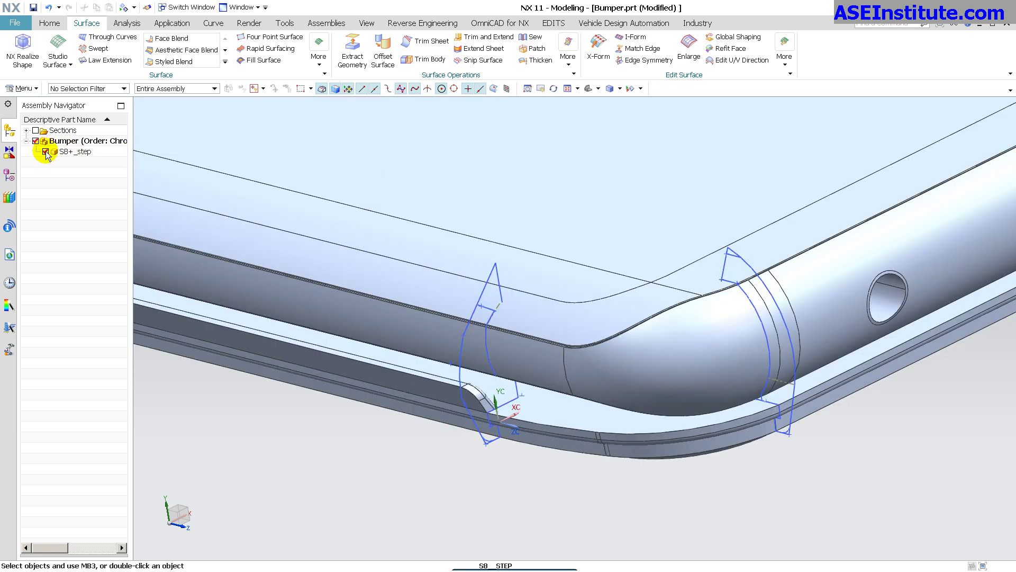
{"action": "left_click", "coordinate": [45, 151]}
{"action": "scroll", "coordinate": [600, 415], "scroll_direction": "down", "scroll_amount": 3}
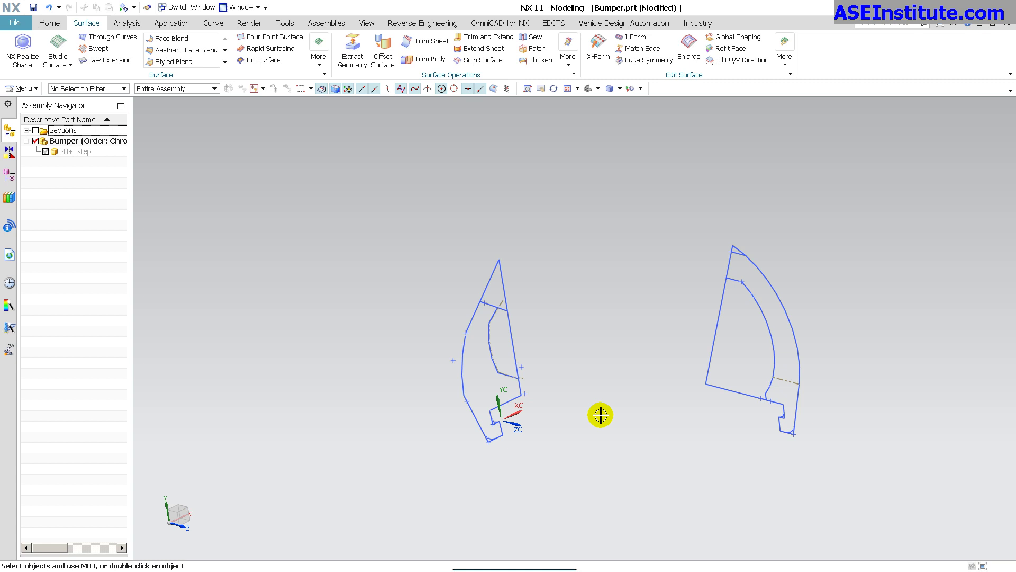
{"action": "scroll", "coordinate": [601, 415], "scroll_direction": "down", "scroll_amount": 5}
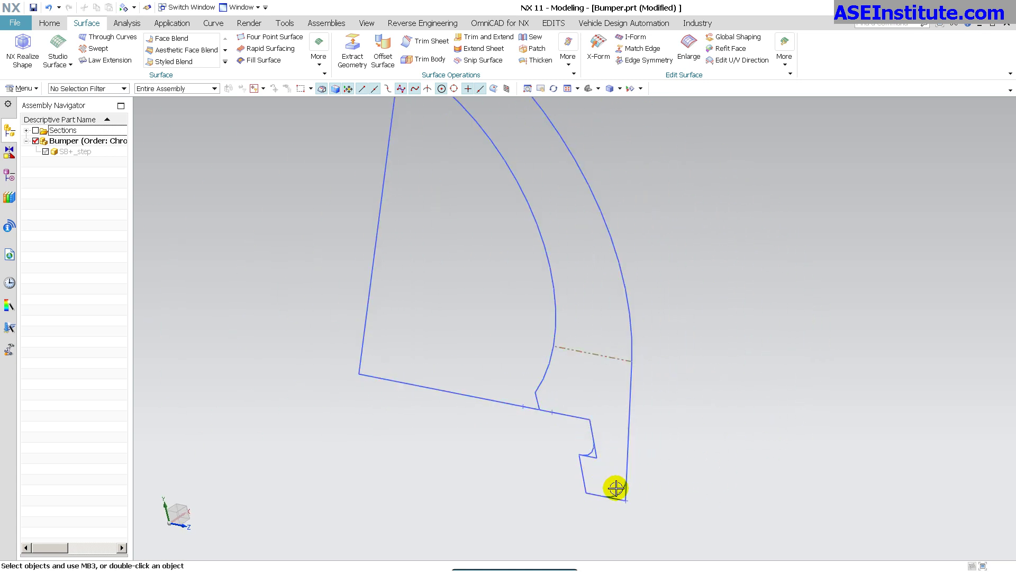
Examine the two profile sketches, open the arc-shaped SKETCH_001 to inspect its geometry, and finish the sketch without editing it.
{"action": "double_click", "coordinate": [540, 411]}
{"action": "scroll", "coordinate": [540, 410], "scroll_direction": "up", "scroll_amount": 2}
{"action": "scroll", "coordinate": [419, 216], "scroll_direction": "down", "scroll_amount": 2}
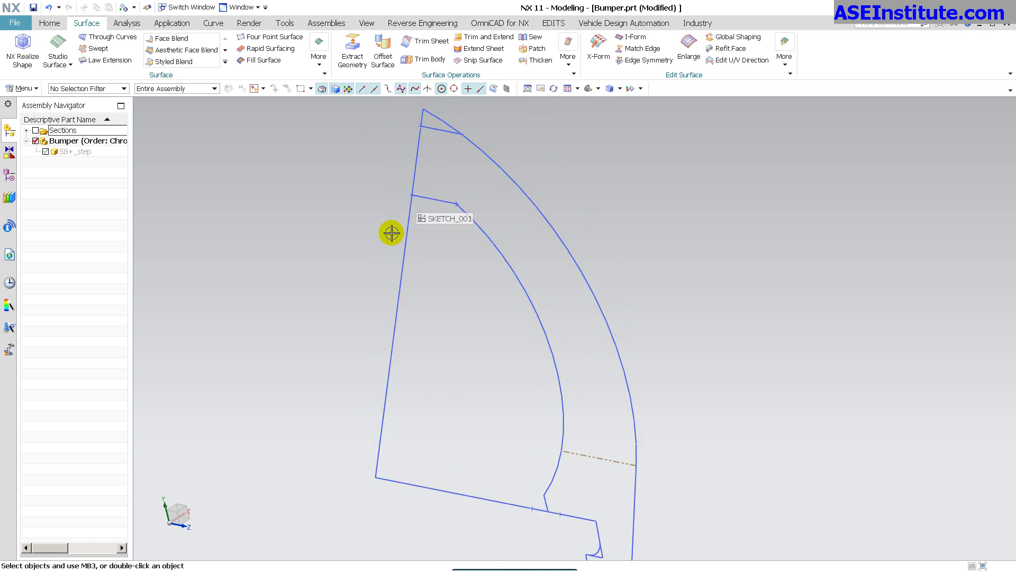
{"action": "scroll", "coordinate": [331, 304], "scroll_direction": "down", "scroll_amount": 2}
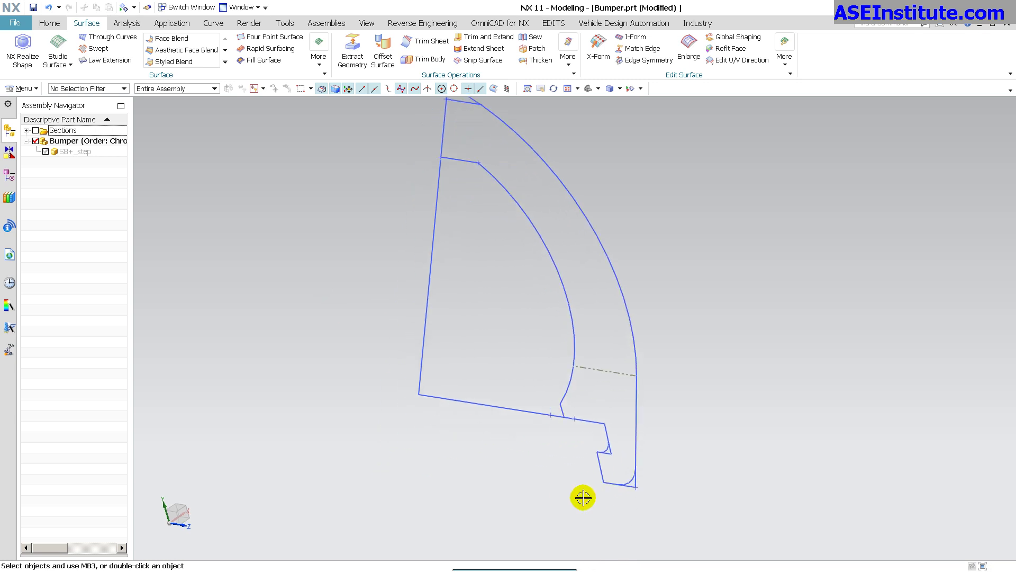
{"action": "scroll", "coordinate": [583, 497], "scroll_direction": "up", "scroll_amount": 1}
{"action": "mouse_move", "coordinate": [662, 477]}
{"action": "middle_mouse_down"}
{"action": "mouse_move", "coordinate": [617, 431]}
{"action": "mouse_move", "coordinate": [603, 483]}
{"action": "mouse_move", "coordinate": [486, 444]}
{"action": "mouse_move", "coordinate": [496, 462]}
{"action": "mouse_move", "coordinate": [451, 232]}
{"action": "mouse_move", "coordinate": [621, 390]}
{"action": "mouse_move", "coordinate": [627, 371]}
{"action": "middle_mouse_up"}
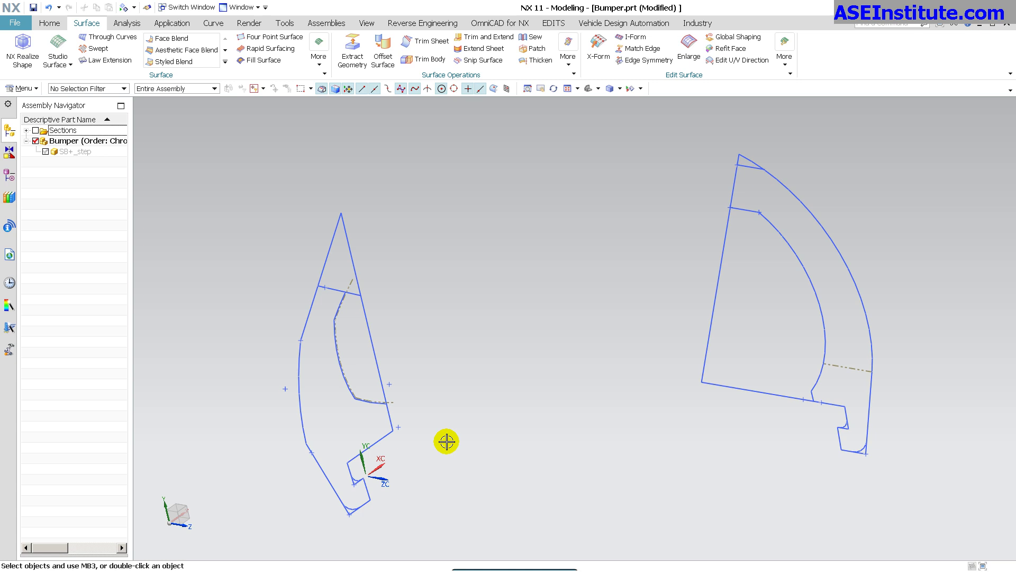
{"action": "double_click", "coordinate": [851, 279]}
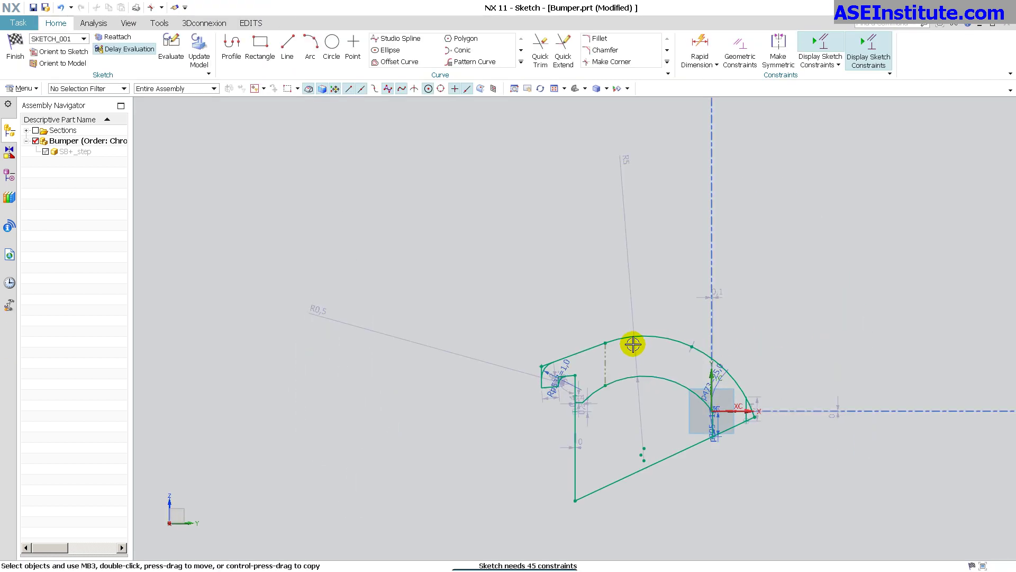
{"action": "scroll", "coordinate": [633, 345], "scroll_direction": "up", "scroll_amount": 6}
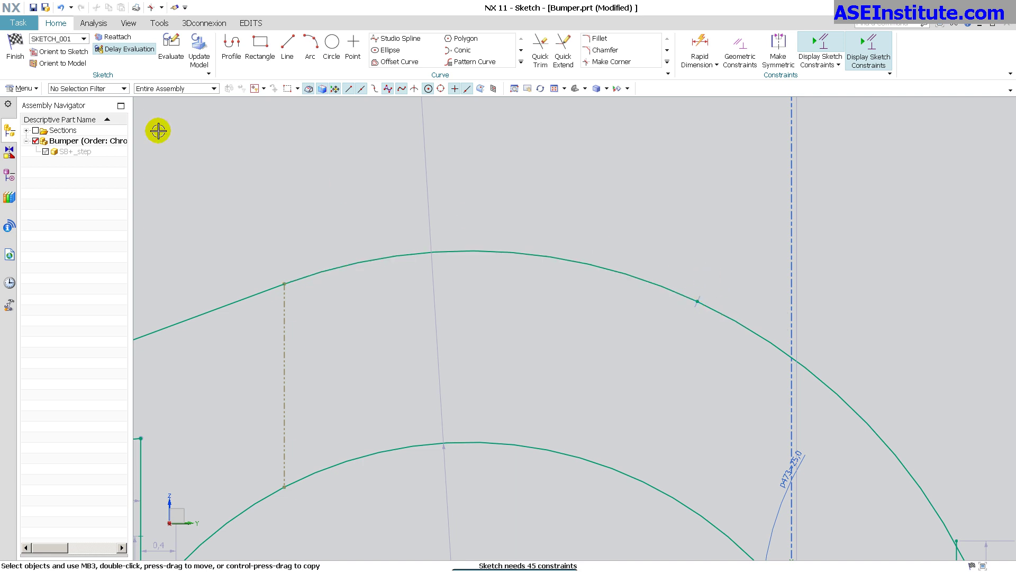
{"action": "left_click", "coordinate": [15, 43]}
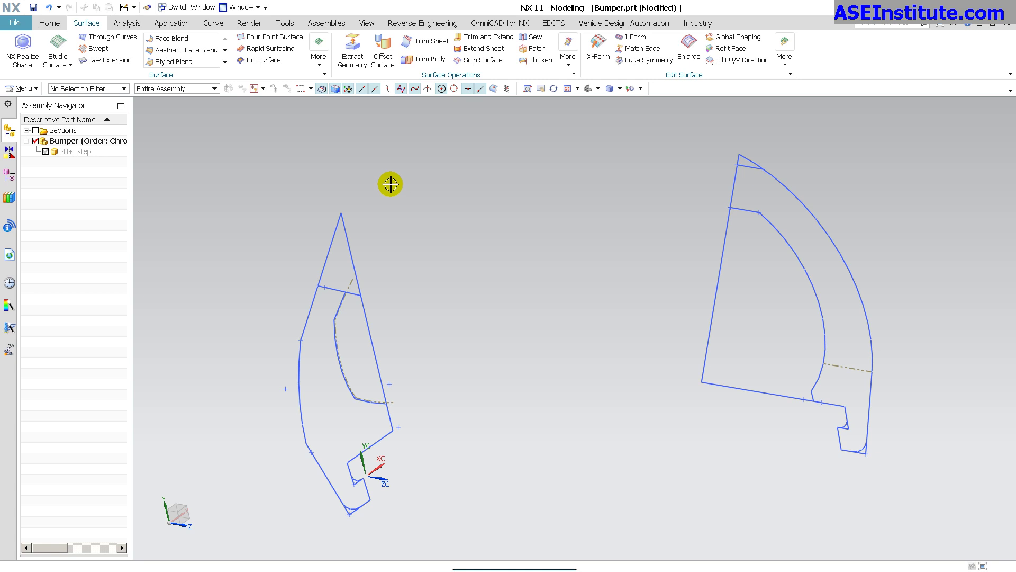
Show the Extrude (14) and Extrude (15) features from the model history.
{"action": "left_click", "coordinate": [9, 175]}
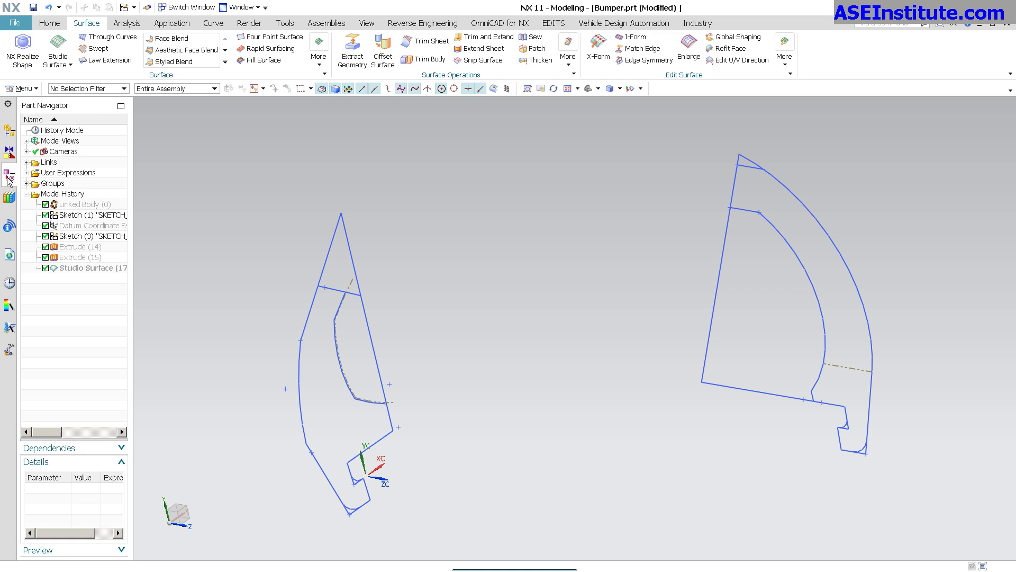
{"action": "left_click", "coordinate": [82, 258]}
{"action": "left_click", "coordinate": [79, 247], "text": "ctrl"}
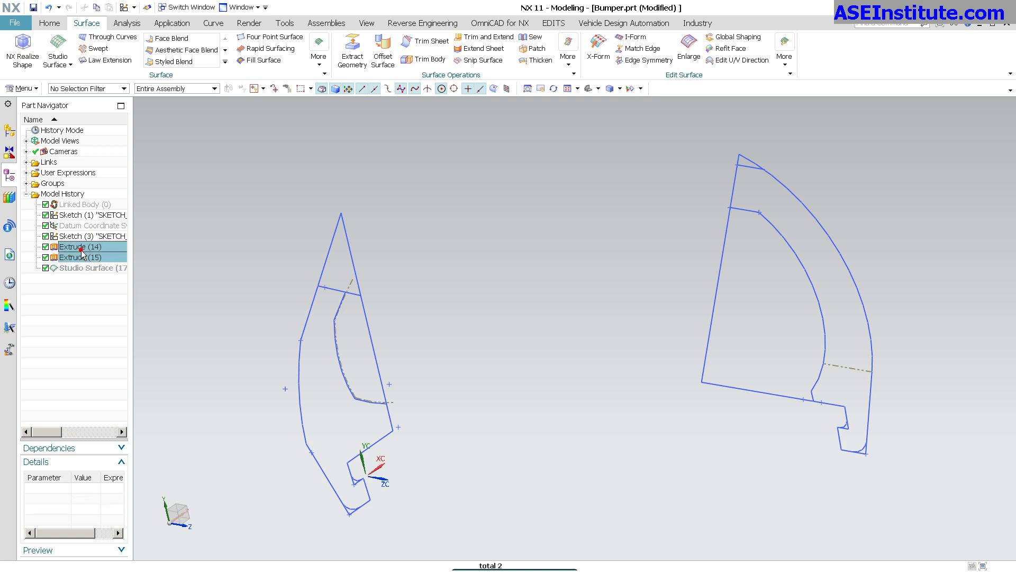
{"action": "right_click", "coordinate": [83, 252]}
{"action": "left_click", "coordinate": [114, 261]}
{"action": "middle_click_drag", "start_coordinate": [597, 372], "coordinate": [598, 372]}
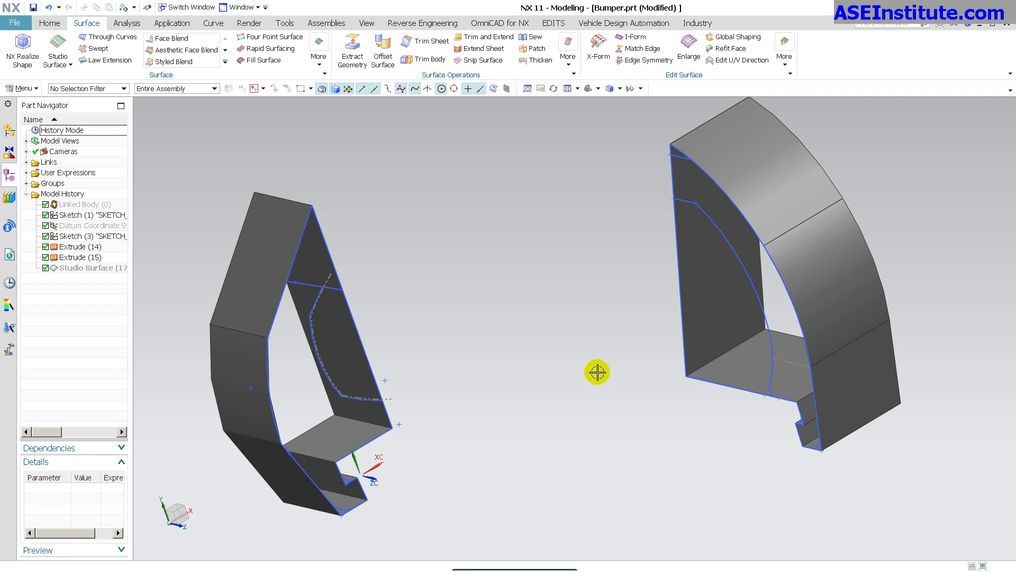
Show the Studio Surface (17) feature that joins the two extruded profiles around the corner.
{"action": "scroll", "coordinate": [546, 374], "scroll_direction": "up", "scroll_amount": 6}
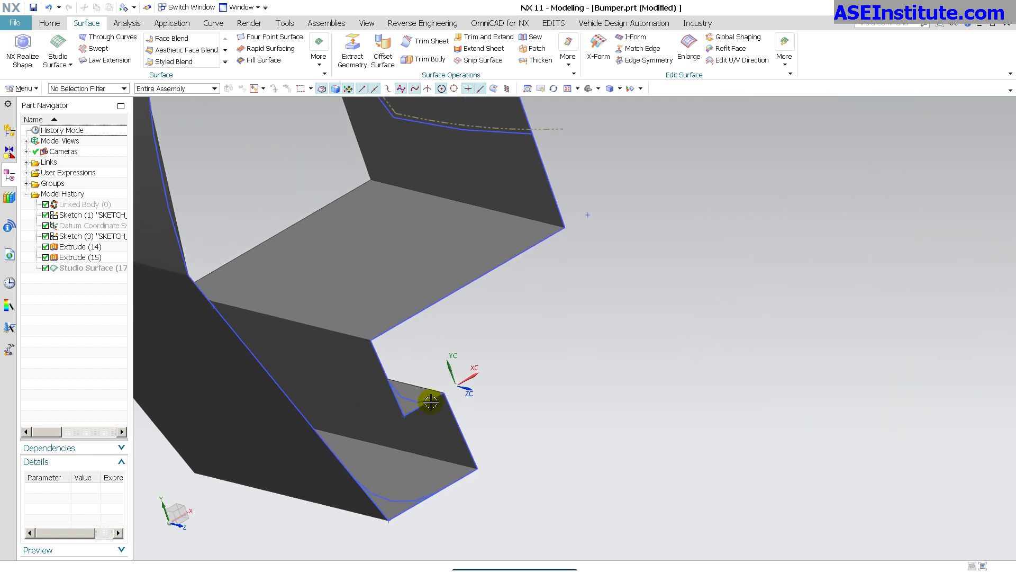
{"action": "scroll", "coordinate": [566, 476], "scroll_direction": "down", "scroll_amount": 5}
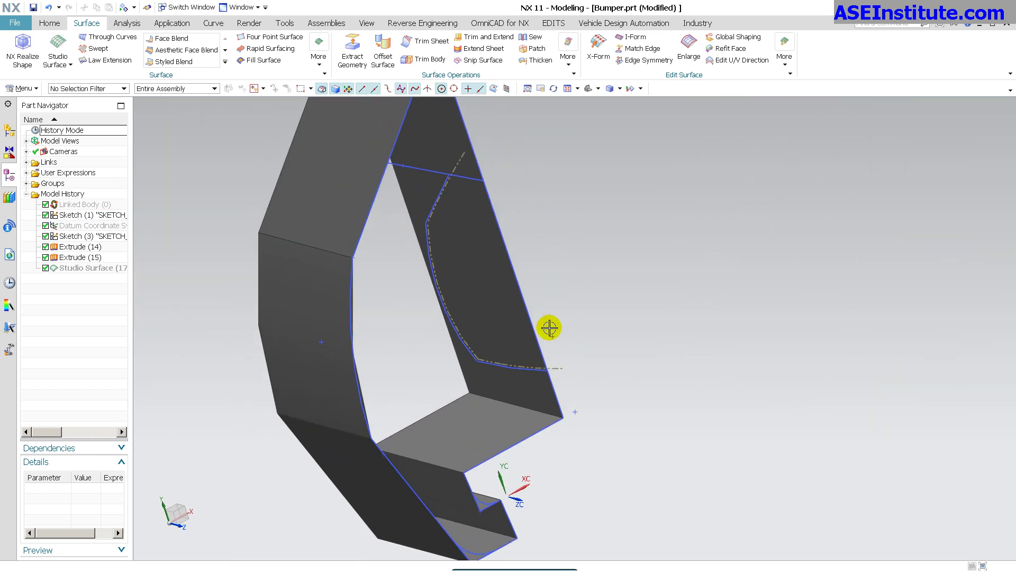
{"action": "scroll", "coordinate": [458, 188], "scroll_direction": "down", "scroll_amount": 4}
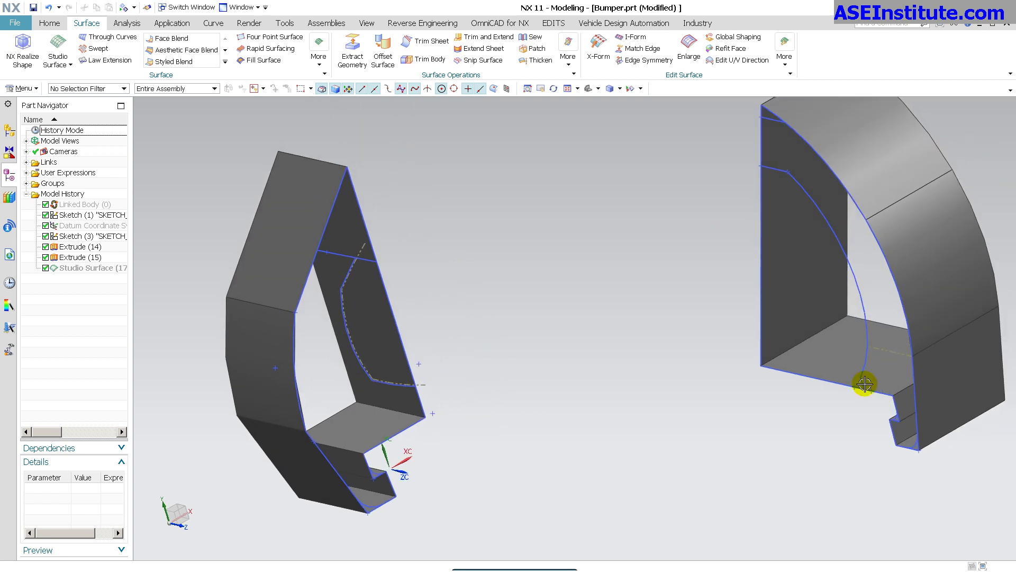
{"action": "scroll", "coordinate": [760, 400], "scroll_direction": "down", "scroll_amount": 2}
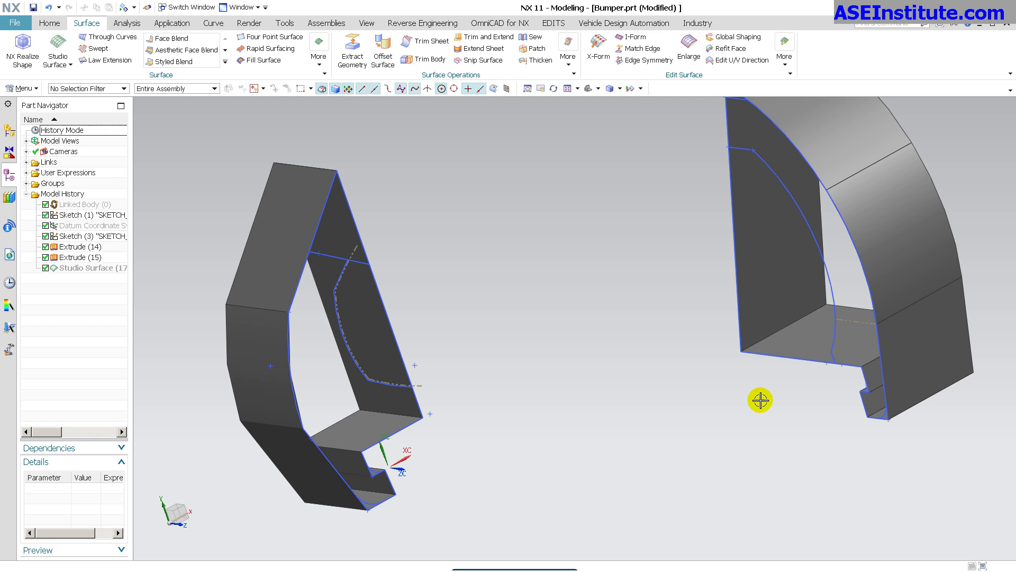
{"action": "right_click", "coordinate": [103, 272]}
{"action": "left_click", "coordinate": [129, 283]}
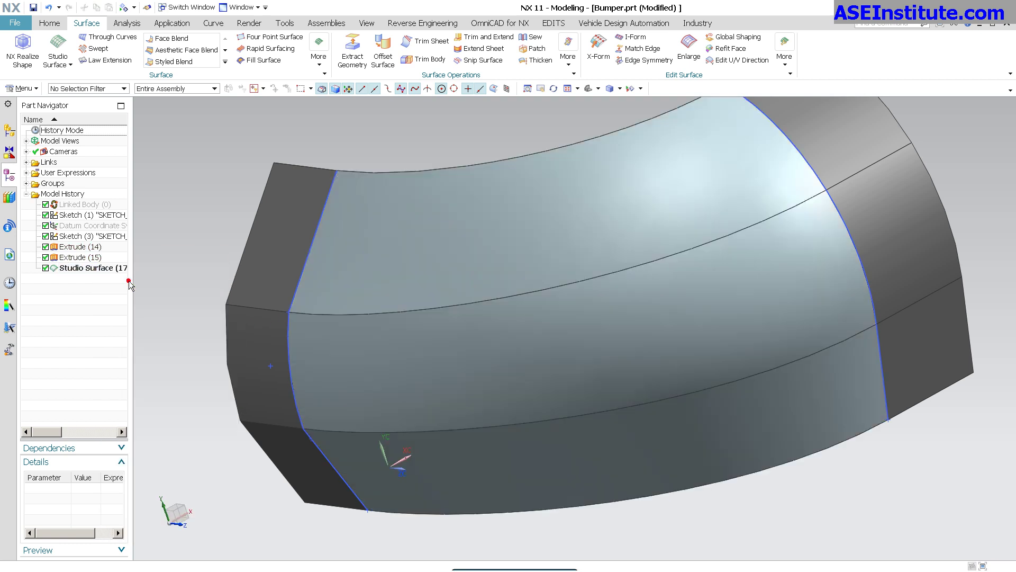
Hide both extruded end bodies, Extrude (14) and Extrude (15), leaving the corner studio surface displayed.
{"action": "middle_click_drag", "start_coordinate": [875, 544], "coordinate": [772, 373]}
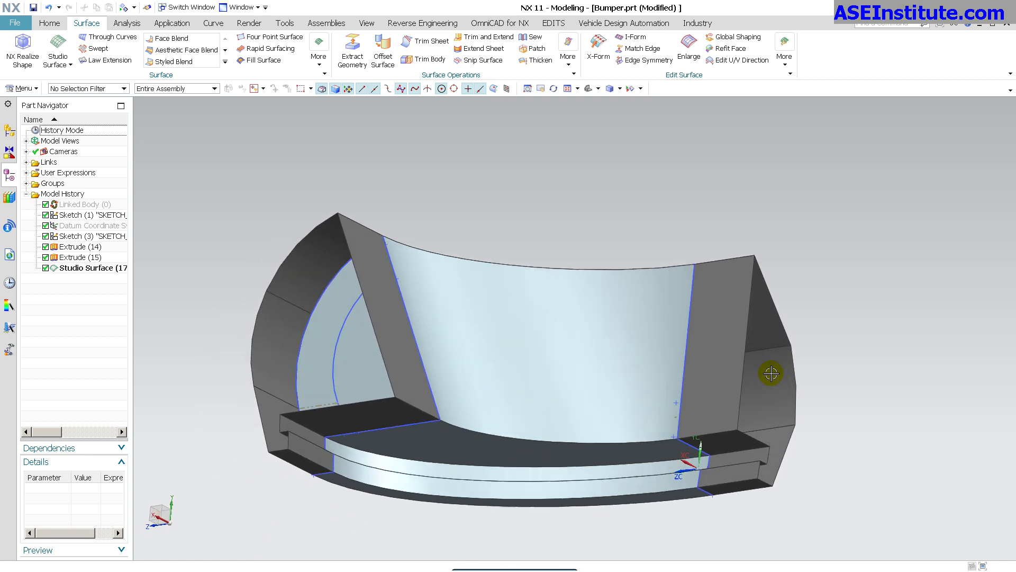
{"action": "right_click", "coordinate": [778, 293]}
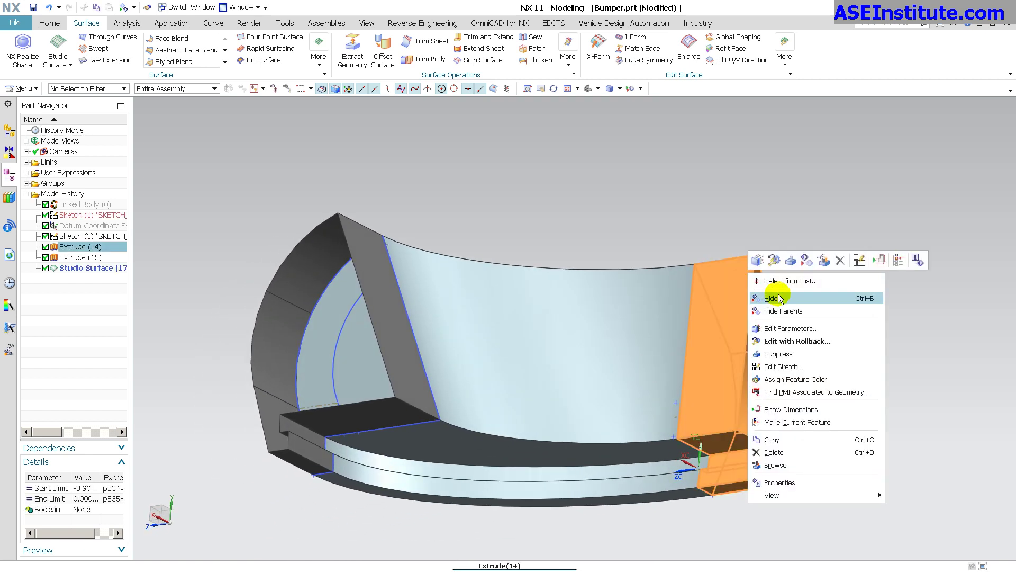
{"action": "left_click", "coordinate": [826, 290]}
{"action": "right_click", "coordinate": [331, 228]}
{"action": "left_click", "coordinate": [371, 252]}
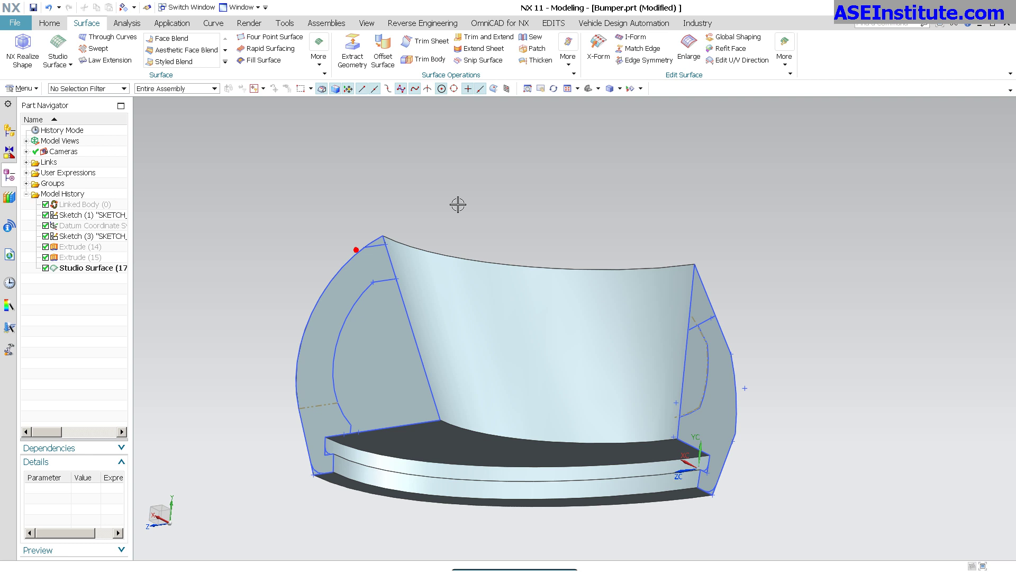
Show the S8+_step component to compare the phone's edge with the corner surface and profile, and hide it again.
{"action": "middle_click_drag", "start_coordinate": [458, 204], "coordinate": [678, 482]}
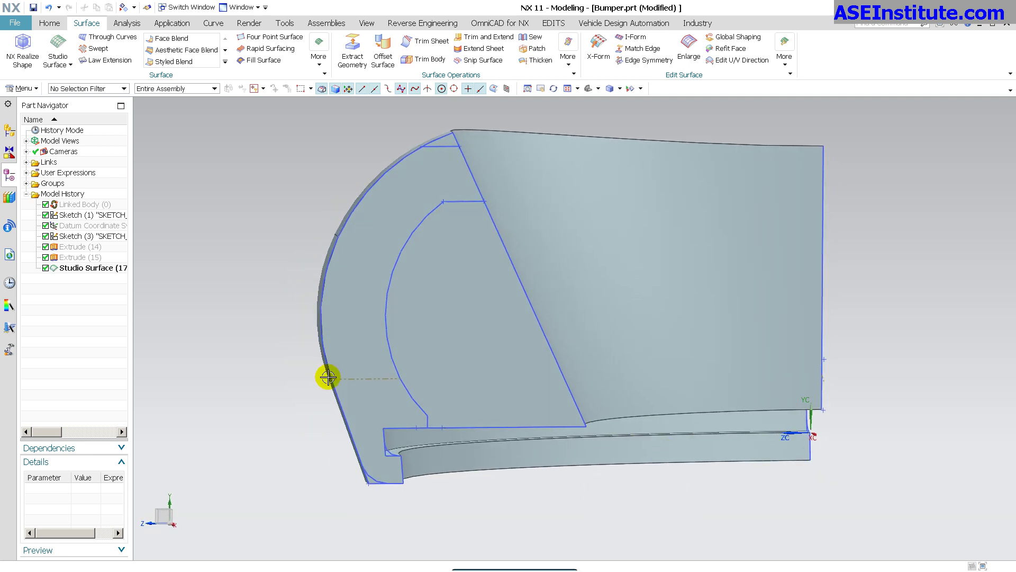
{"action": "left_click", "coordinate": [9, 129]}
{"action": "left_click", "coordinate": [45, 151]}
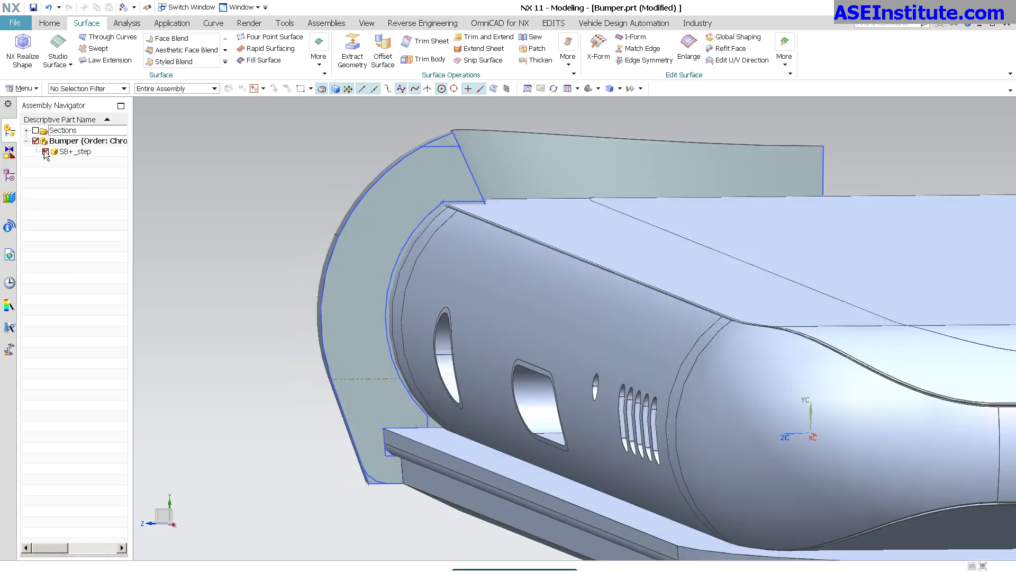
{"action": "middle_click_drag", "start_coordinate": [610, 373], "coordinate": [601, 363]}
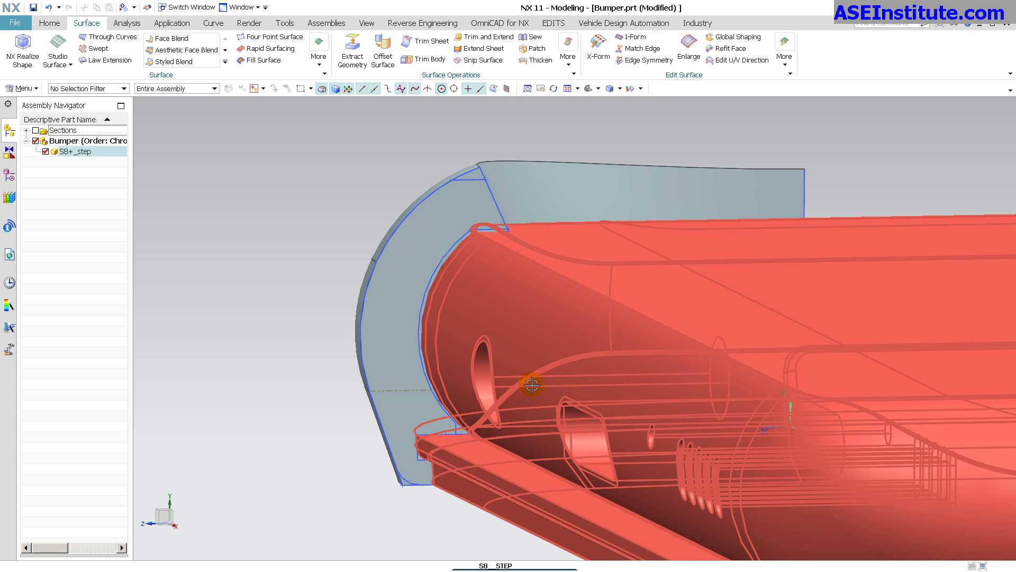
{"action": "key", "text": "Escape"}
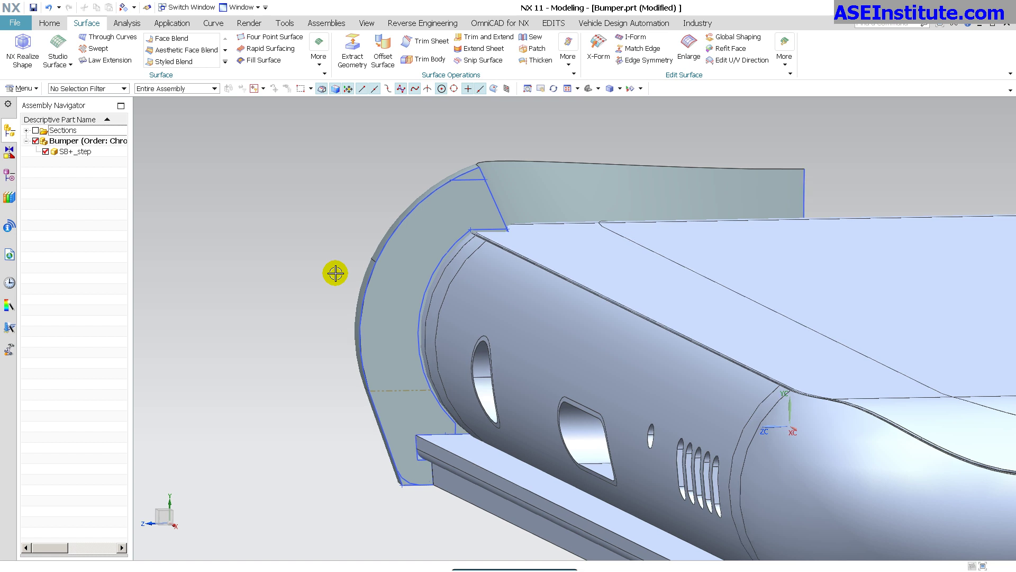
{"action": "left_click", "coordinate": [712, 320]}
{"action": "key", "text": "Escape"}
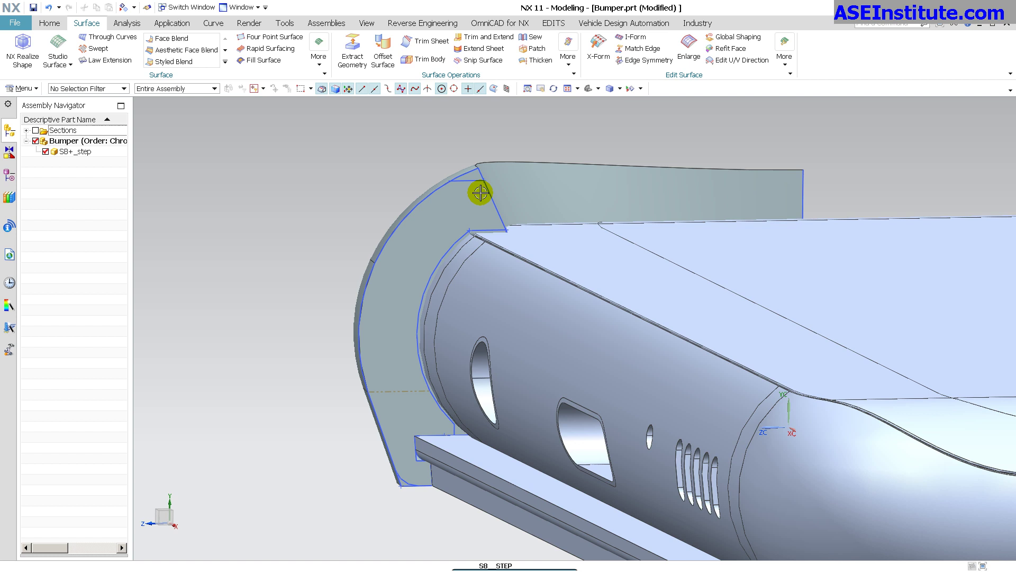
{"action": "left_click", "coordinate": [592, 405]}
{"action": "right_click", "coordinate": [633, 359]}
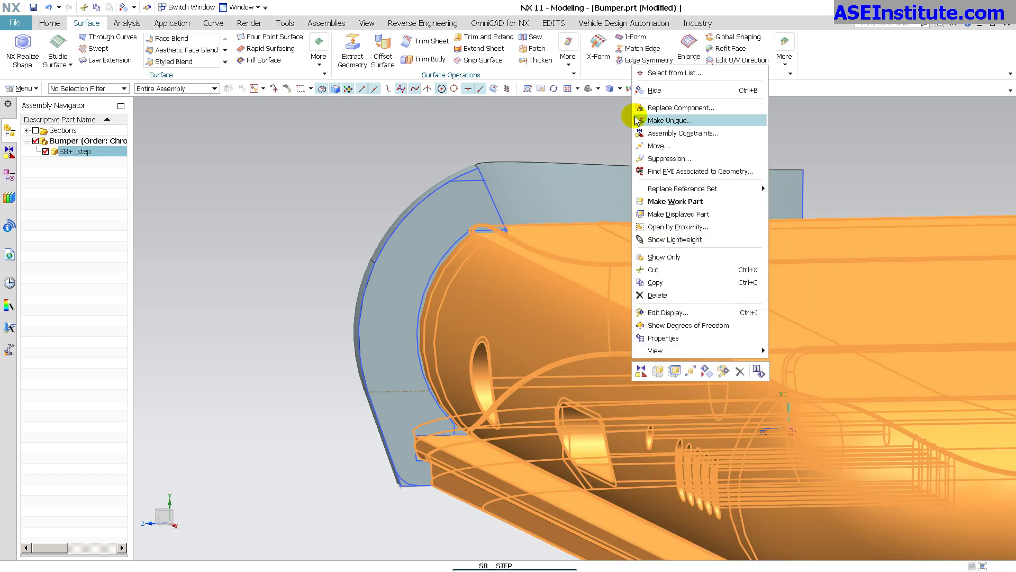
{"action": "left_click", "coordinate": [669, 90]}
Switch the display to wireframe and inspect both end profile sketches of the corner surface.
{"action": "middle_click_drag", "start_coordinate": [307, 199], "coordinate": [620, 439]}
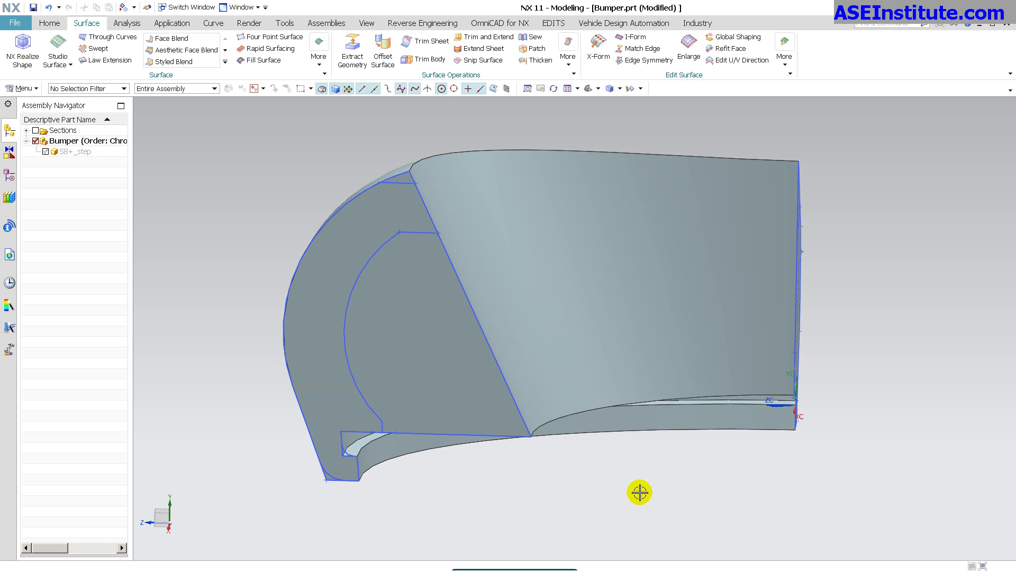
{"action": "right_click_drag", "start_coordinate": [640, 490], "coordinate": [637, 479]}
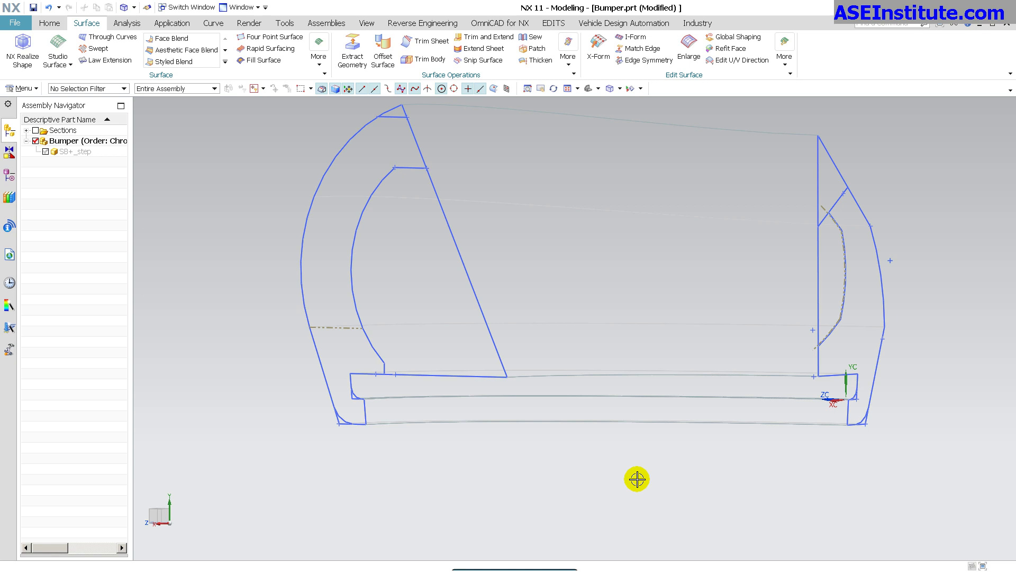
{"action": "middle_click_drag", "start_coordinate": [636, 479], "coordinate": [705, 301]}
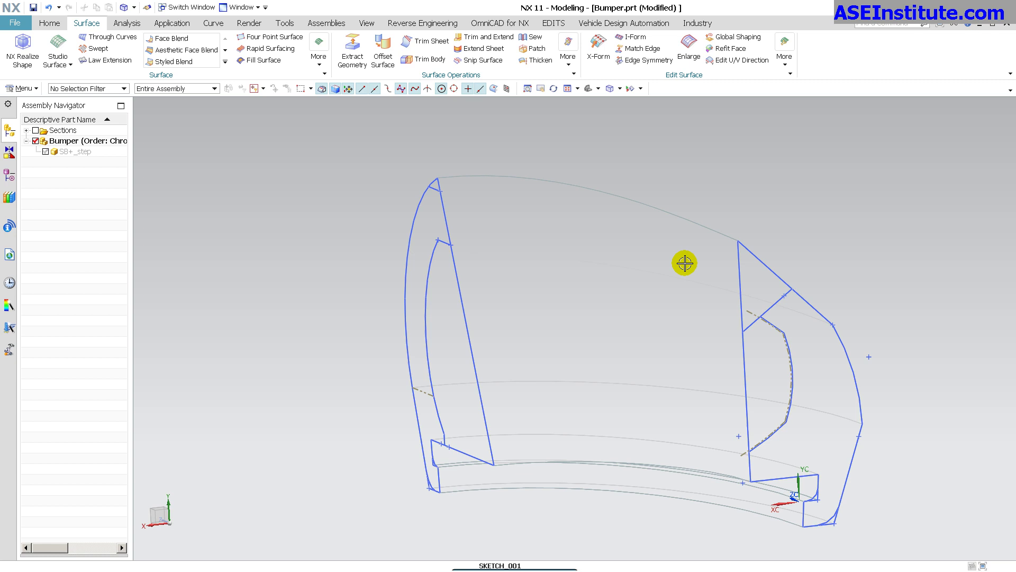
{"action": "scroll", "coordinate": [485, 174], "scroll_direction": "up", "scroll_amount": 1}
{"action": "middle_click_drag", "start_coordinate": [485, 174], "coordinate": [930, 370]}
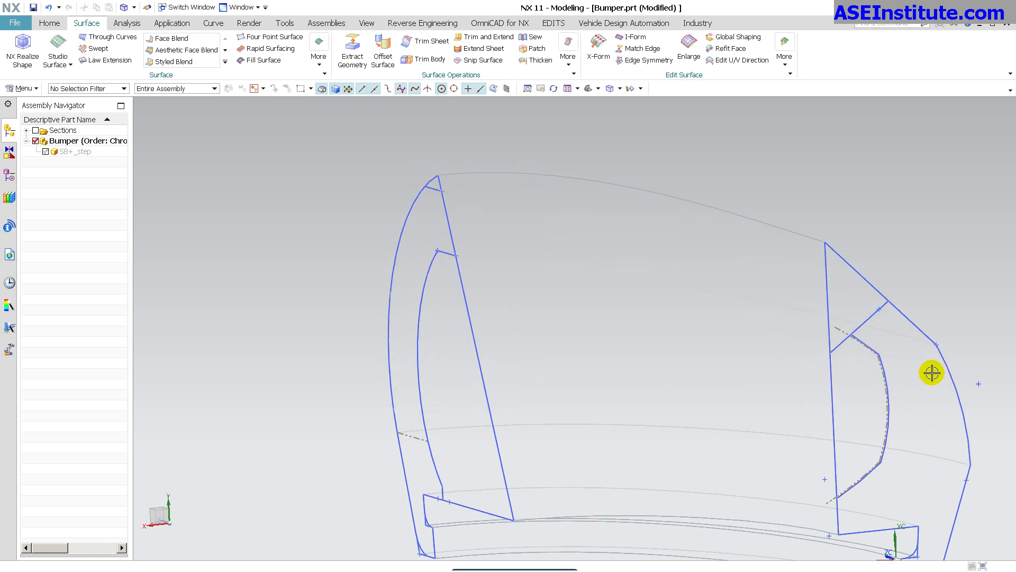
{"action": "middle_click_drag", "start_coordinate": [887, 251], "coordinate": [881, 245]}
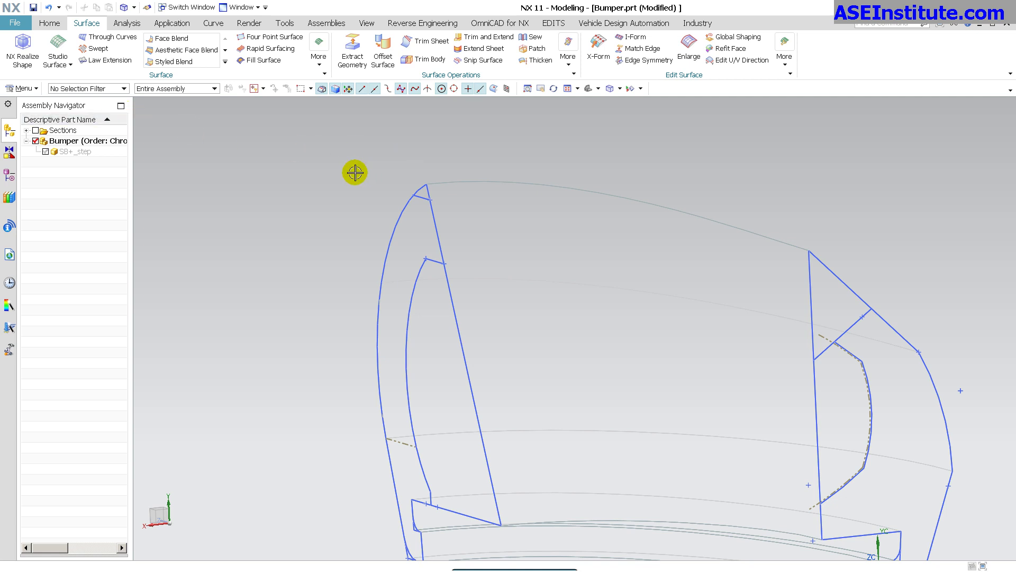
Extrude the single slanted line across the upper part of the profile at the coordinate origin, from -3.9 mm to 0 mm.
{"action": "left_click", "coordinate": [49, 23]}
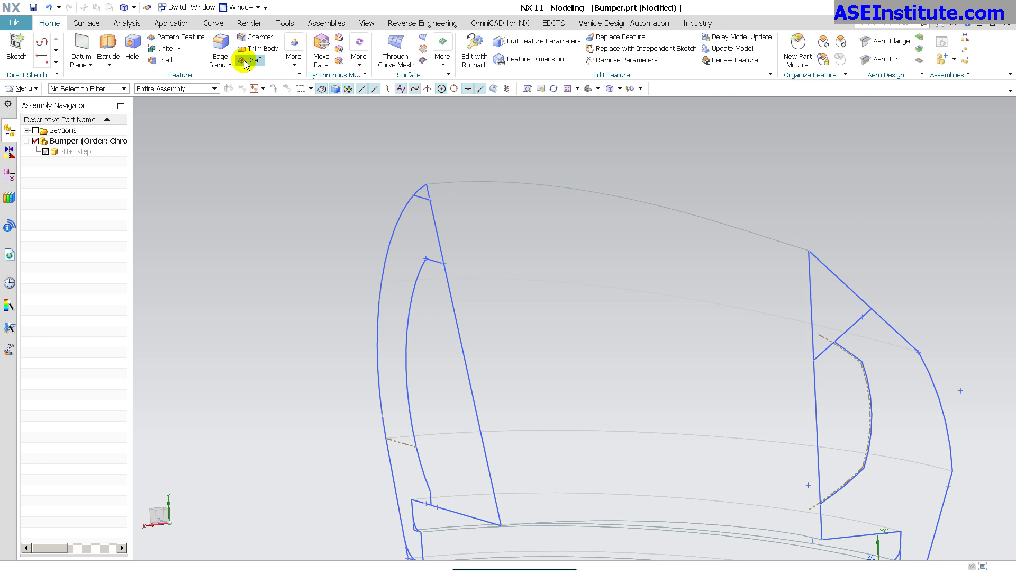
{"action": "left_click", "coordinate": [108, 46]}
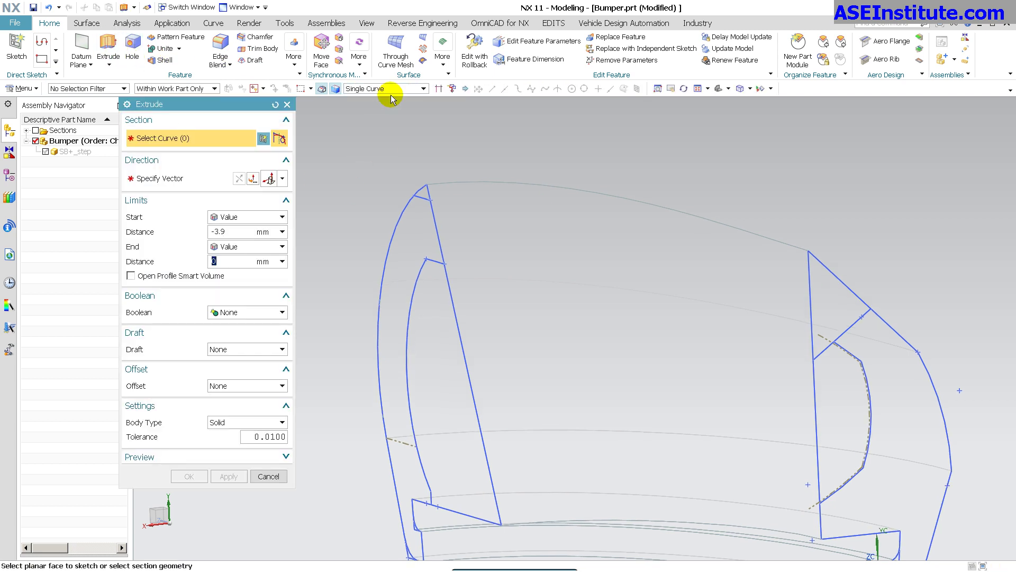
{"action": "left_click", "coordinate": [821, 352]}
{"action": "mouse_move", "coordinate": [820, 352]}
{"action": "middle_mouse_down"}
{"action": "mouse_move", "coordinate": [823, 415]}
{"action": "mouse_move", "coordinate": [739, 322]}
{"action": "mouse_move", "coordinate": [765, 407]}
{"action": "middle_mouse_up"}
{"action": "left_click", "coordinate": [231, 477]}
Extrude the short line across the upper tip of the other end profile from -3.9 mm to 0 mm, with the direction reversed.
{"action": "middle_click_drag", "start_coordinate": [492, 411], "coordinate": [451, 281]}
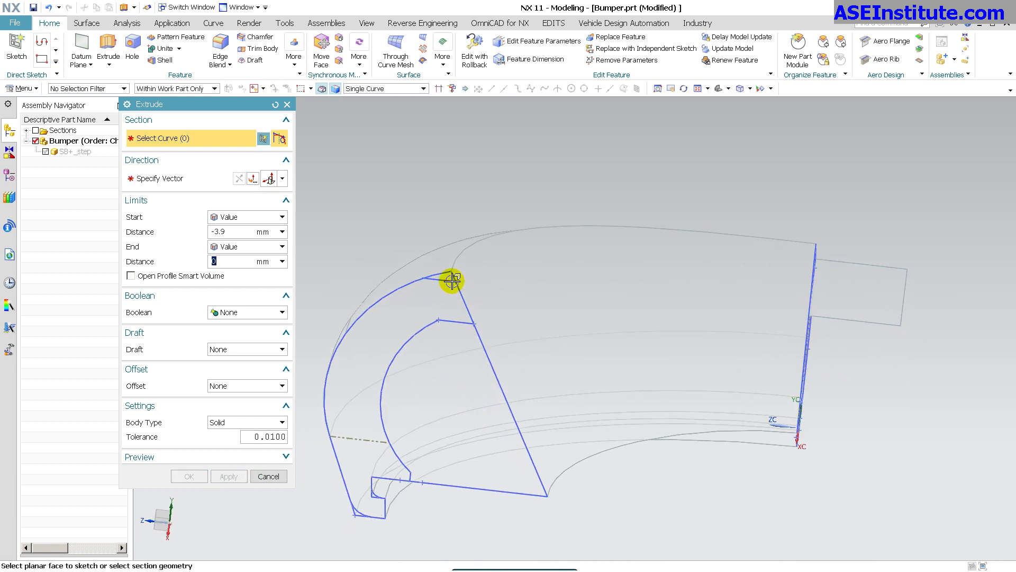
{"action": "left_click", "coordinate": [448, 281]}
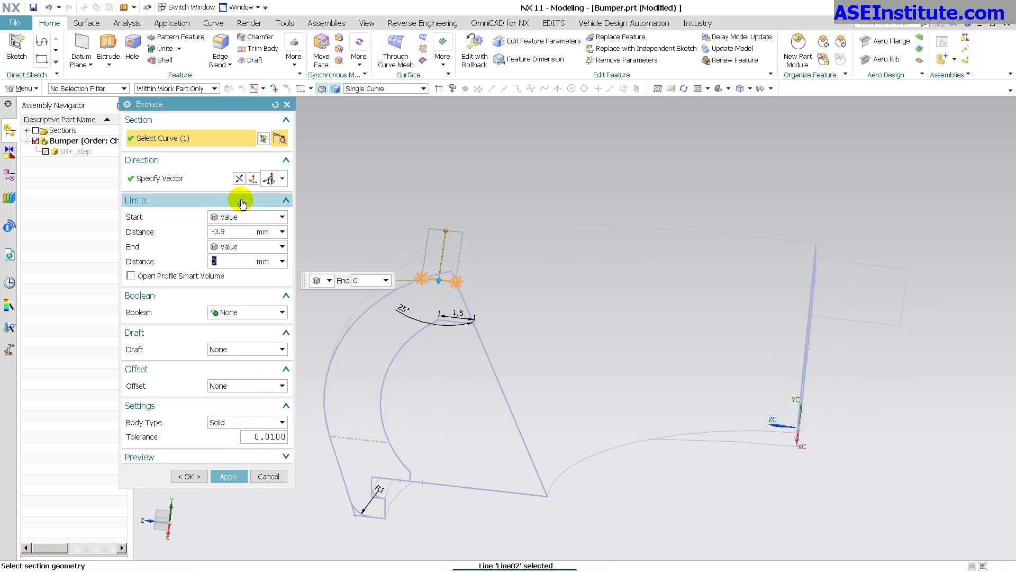
{"action": "left_click", "coordinate": [189, 476]}
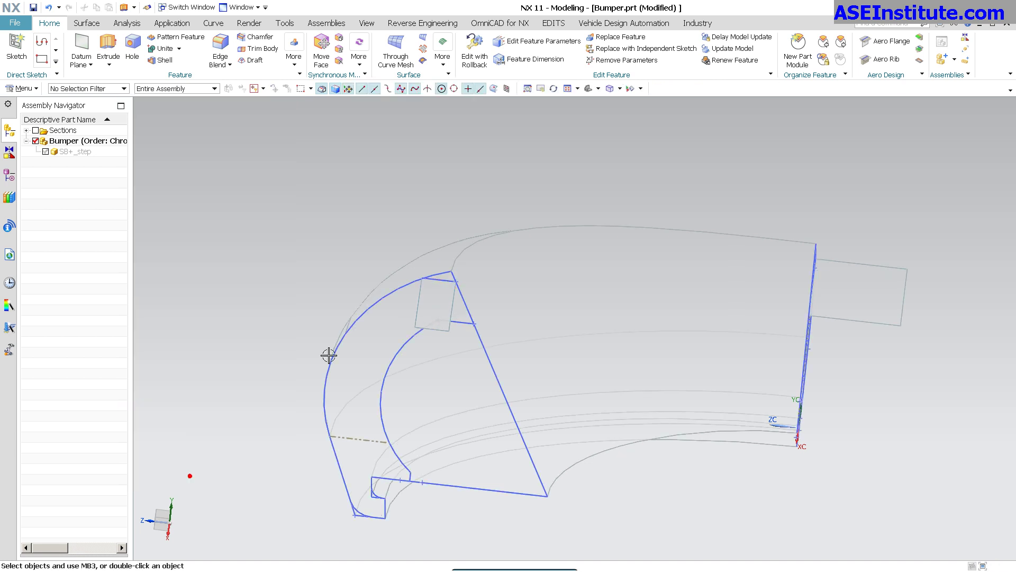
Hide the corner solid body and the profile sketch at the coordinate origin, and return the display to shaded.
{"action": "right_click", "coordinate": [529, 270]}
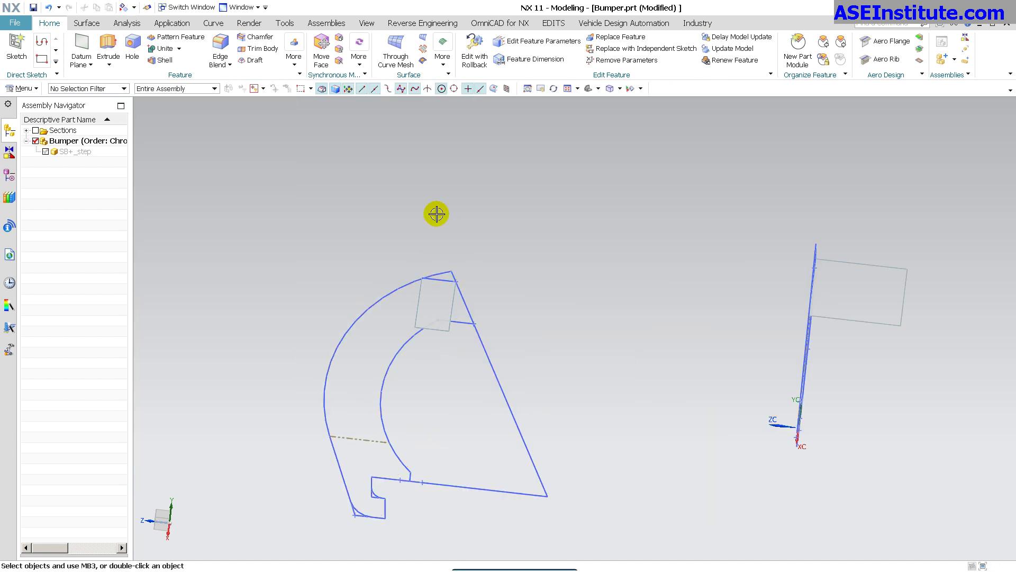
{"action": "left_click", "coordinate": [561, 291]}
{"action": "right_click", "coordinate": [438, 213]}
{"action": "right_click_drag", "start_coordinate": [444, 187], "coordinate": [439, 184]}
{"action": "middle_click_drag", "start_coordinate": [430, 173], "coordinate": [390, 171]}
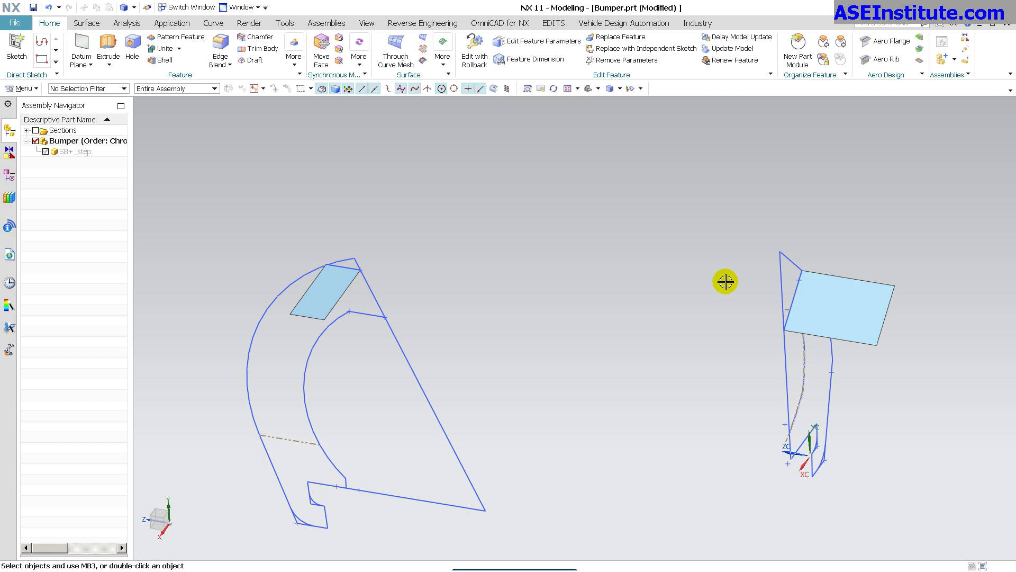
{"action": "right_click", "coordinate": [782, 277]}
{"action": "left_click", "coordinate": [799, 284]}
{"action": "right_click", "coordinate": [390, 328]}
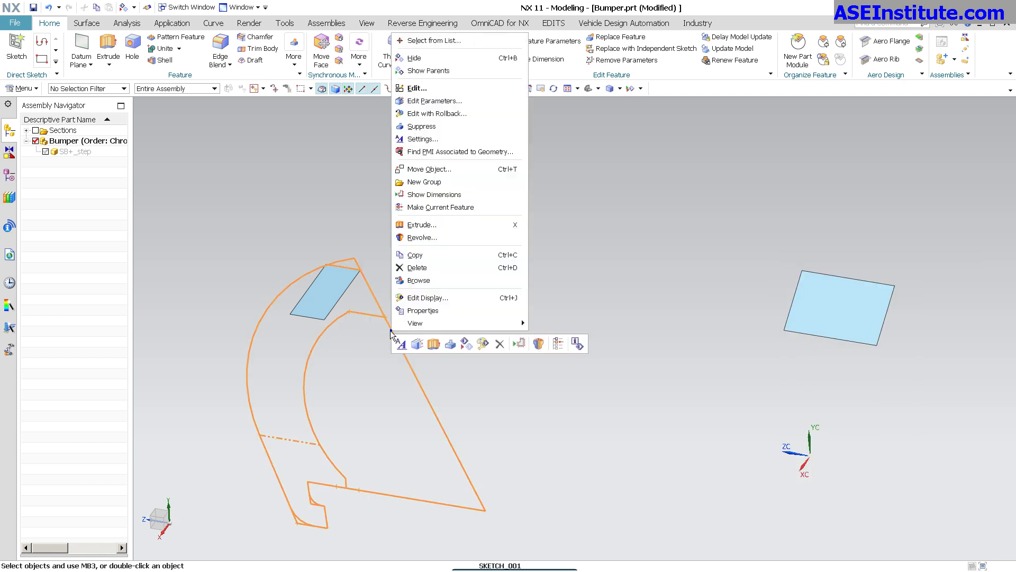
{"action": "left_click", "coordinate": [405, 88]}
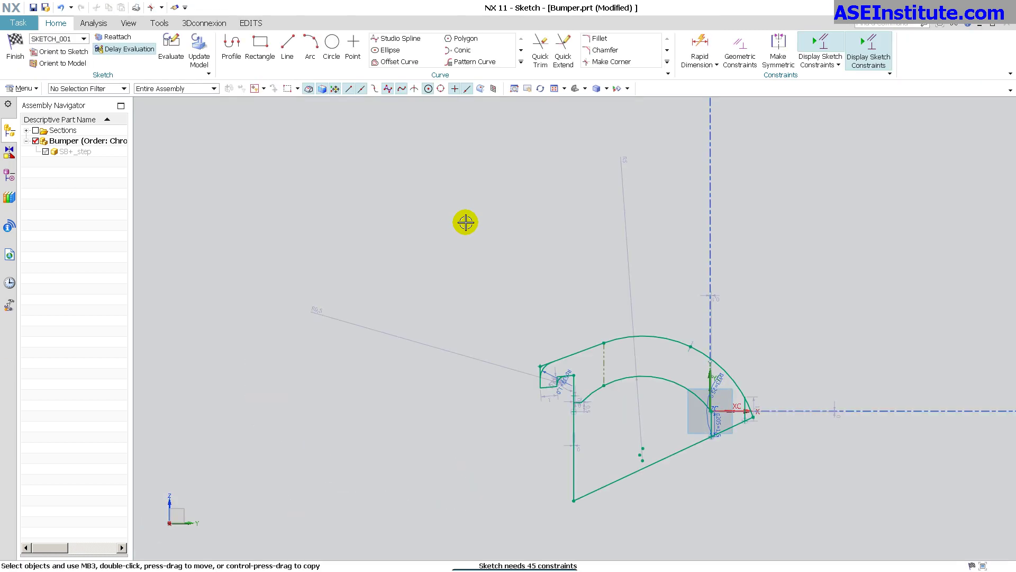
{"action": "left_click", "coordinate": [15, 47]}
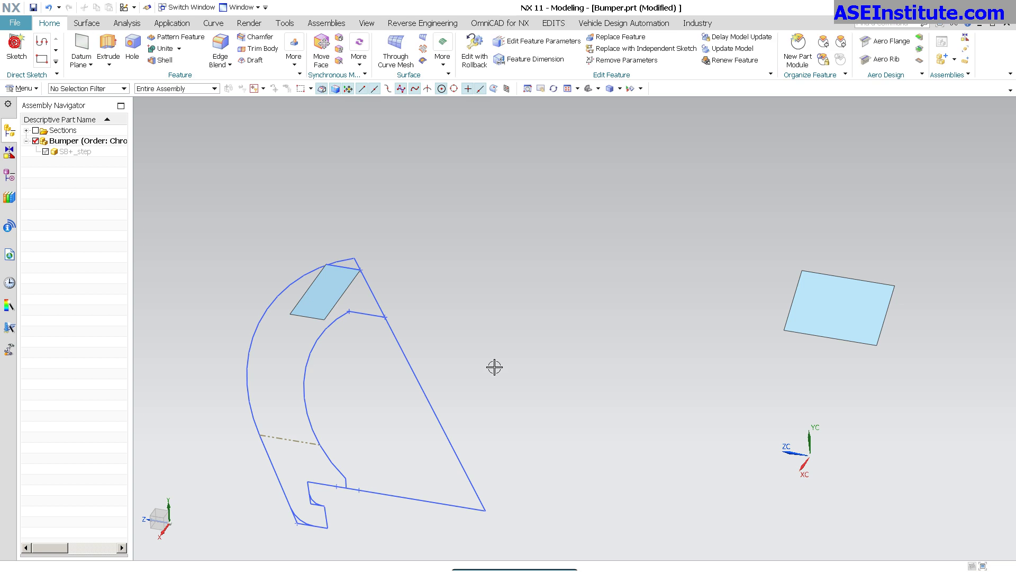
Hide the remaining end profile sketch so only the two small extruded sheets stay displayed.
{"action": "right_click", "coordinate": [409, 363]}
{"action": "left_click", "coordinate": [422, 89]}
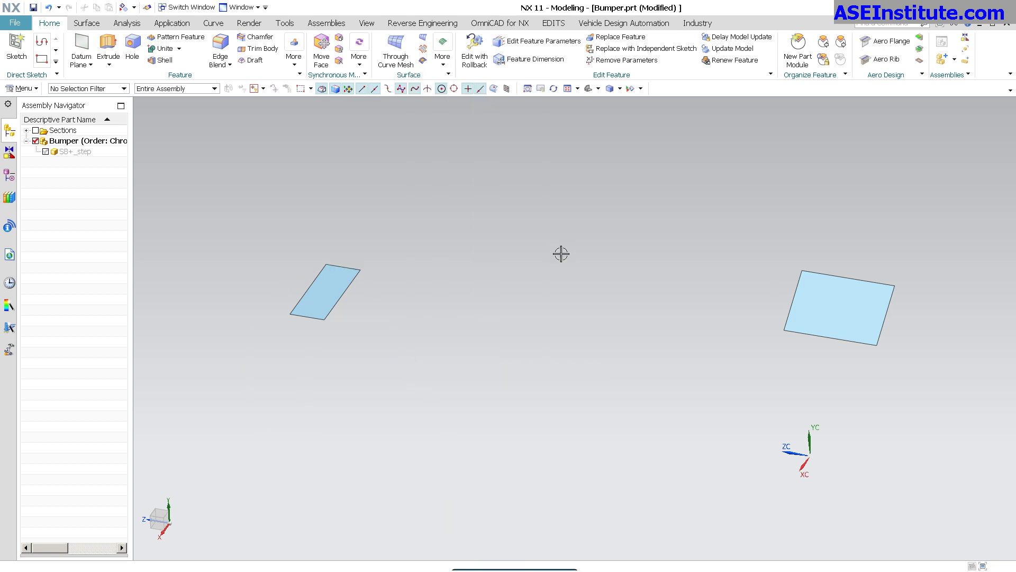
{"action": "middle_click_drag", "start_coordinate": [561, 253], "coordinate": [624, 280], "text": "shift"}
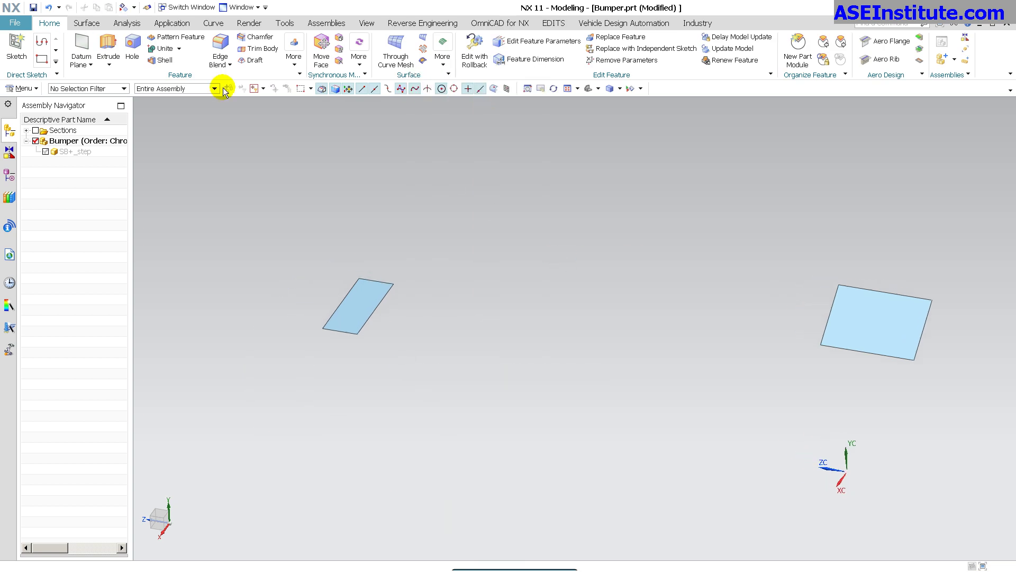
Create a studio surface between the facing edges of the two extruded sheets, with G1 (Tangent) continuity at both sections.
{"action": "left_click", "coordinate": [104, 24]}
{"action": "left_click", "coordinate": [57, 50]}
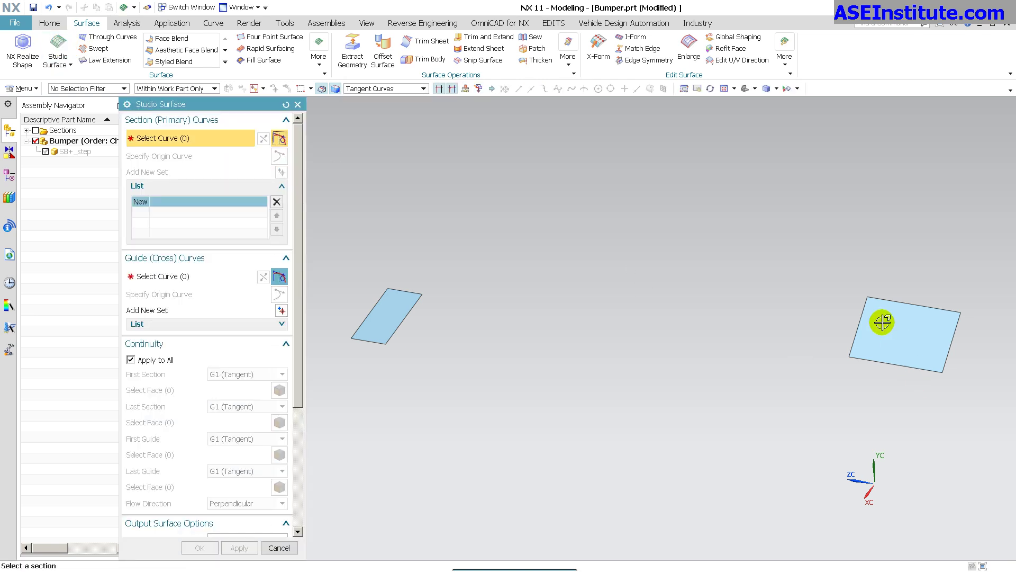
{"action": "left_click", "coordinate": [857, 304]}
{"action": "middle_click", "coordinate": [725, 294]}
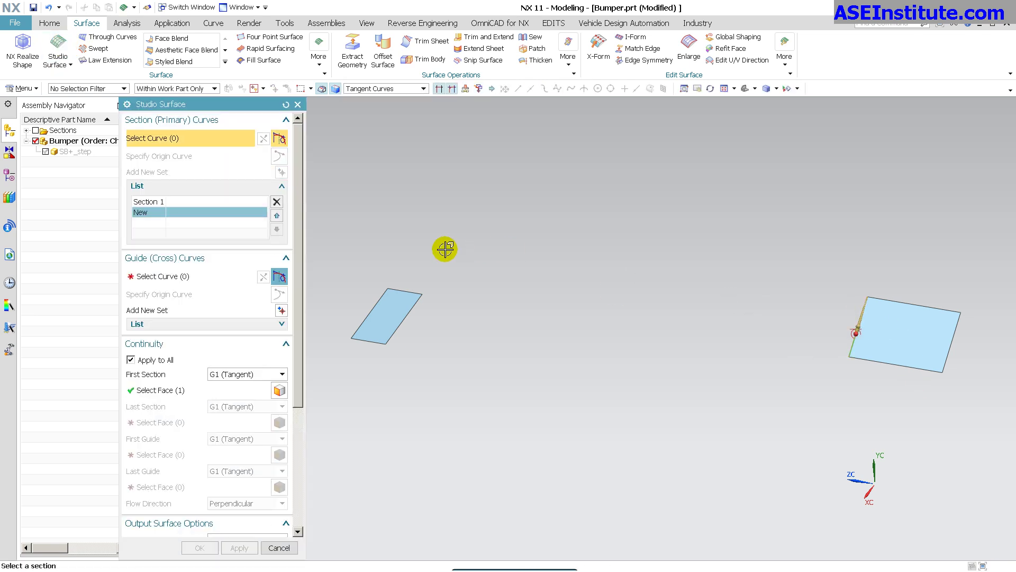
{"action": "left_click", "coordinate": [395, 287]}
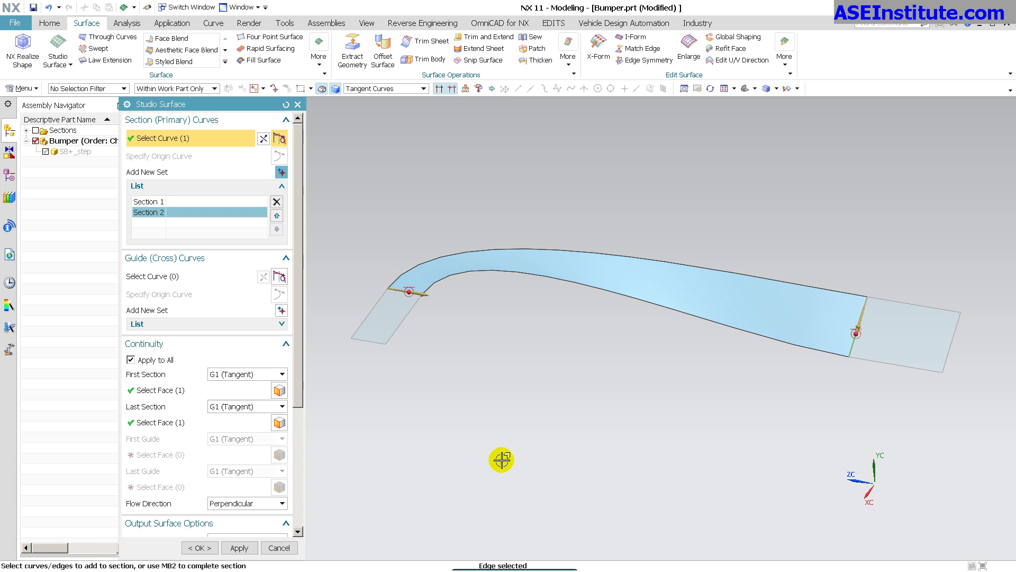
{"action": "left_click", "coordinate": [199, 548]}
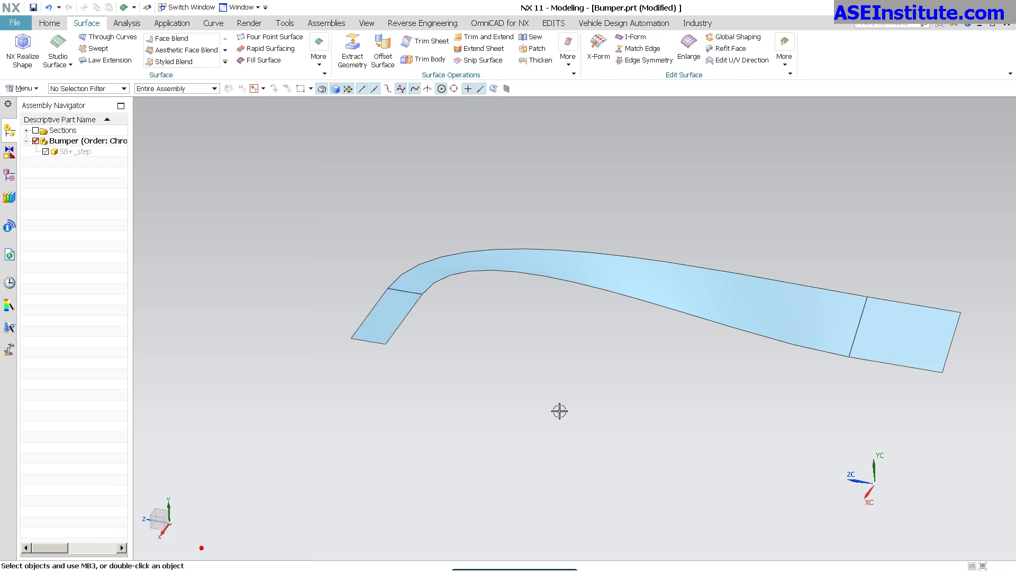
Hide the two extruded sheets at the ends of the new studio surface.
{"action": "left_click", "coordinate": [392, 317]}
{"action": "right_click", "coordinate": [878, 334]}
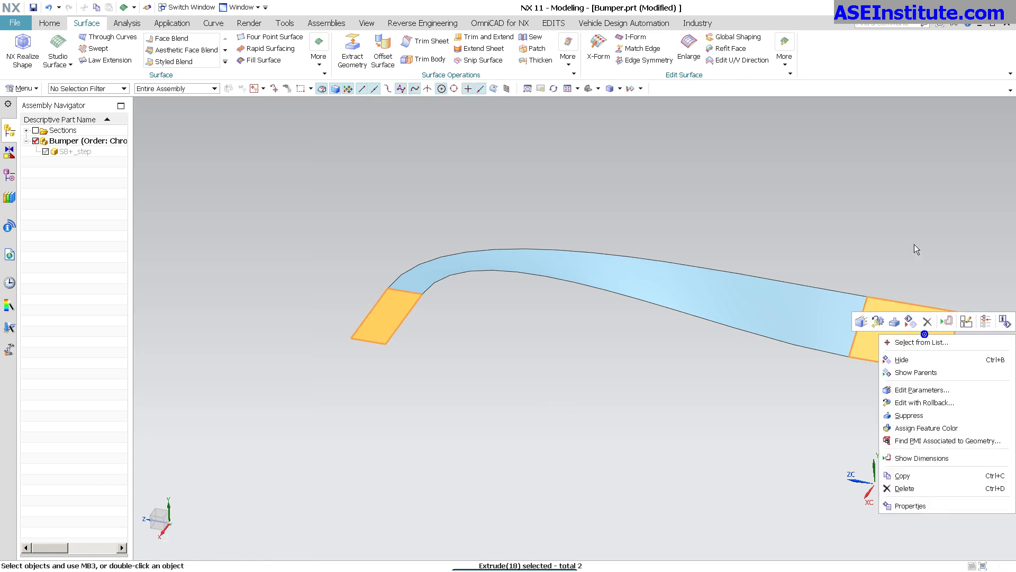
{"action": "left_click", "coordinate": [905, 362]}
Enlarge the strip surface with All turned off, 50% at U Start and 40% at U End, extending both V ends slightly.
{"action": "middle_click_drag", "start_coordinate": [593, 103], "coordinate": [622, 129]}
{"action": "left_click", "coordinate": [689, 49]}
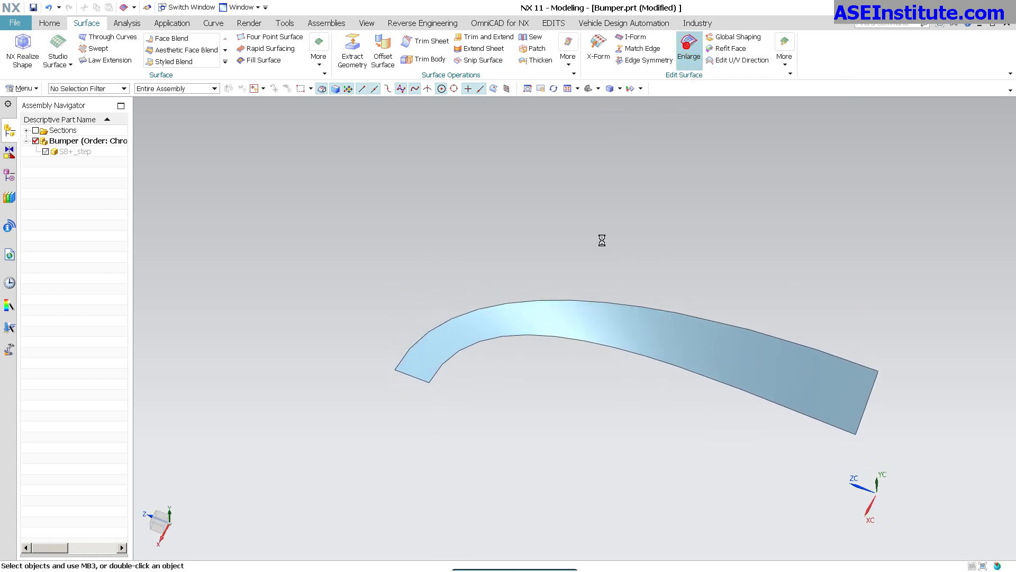
{"action": "left_click", "coordinate": [659, 304]}
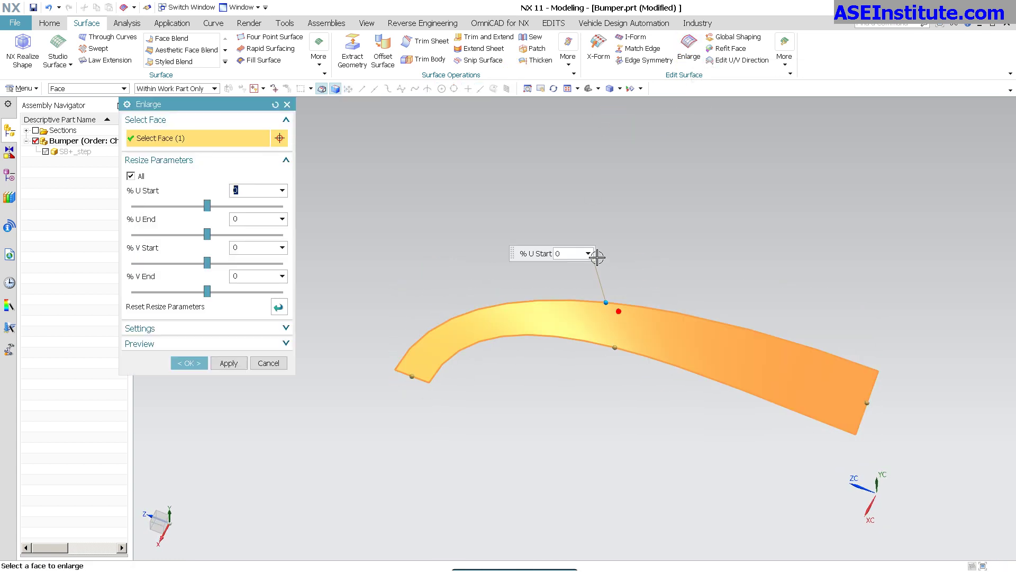
{"action": "left_click", "coordinate": [140, 176]}
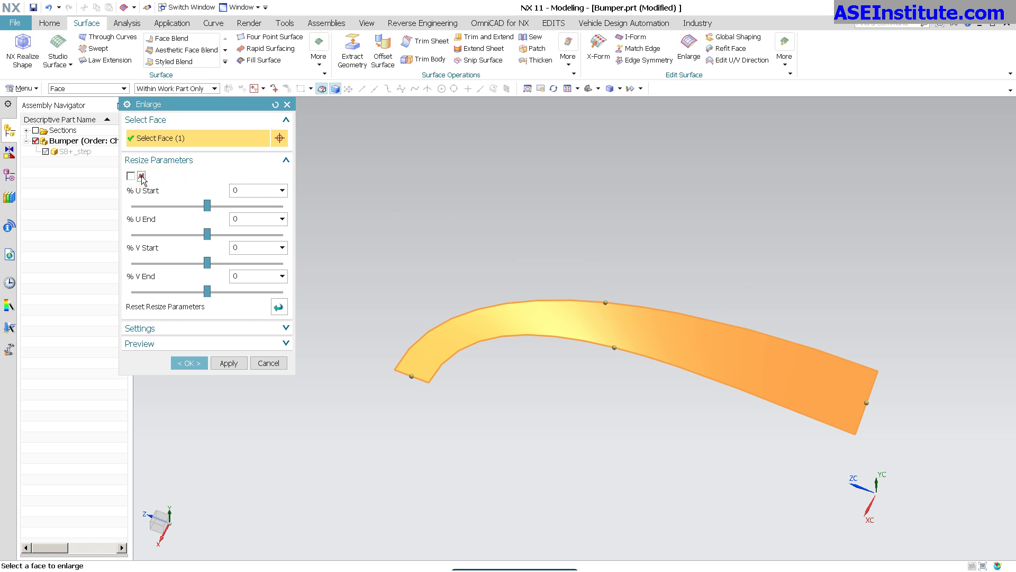
{"action": "left_click_drag", "start_coordinate": [604, 300], "coordinate": [603, 286]}
{"action": "left_click_drag", "start_coordinate": [614, 348], "coordinate": [617, 365]}
{"action": "left_click_drag", "start_coordinate": [601, 290], "coordinate": [600, 280]}
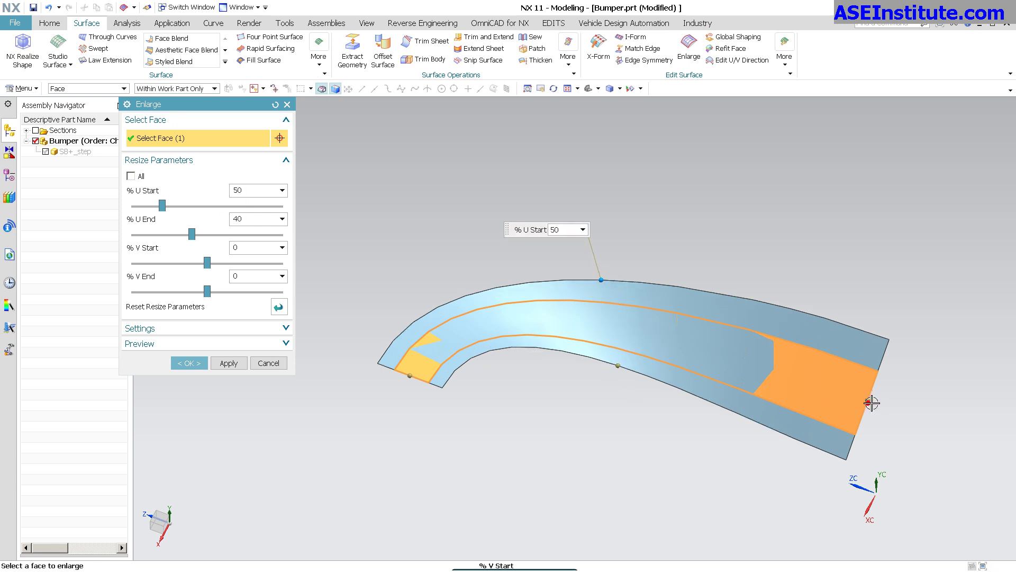
{"action": "left_click_drag", "start_coordinate": [872, 402], "coordinate": [874, 402]}
{"action": "left_click", "coordinate": [435, 364]}
{"action": "left_click_drag", "start_coordinate": [412, 374], "coordinate": [410, 382]}
{"action": "left_click", "coordinate": [186, 359]}
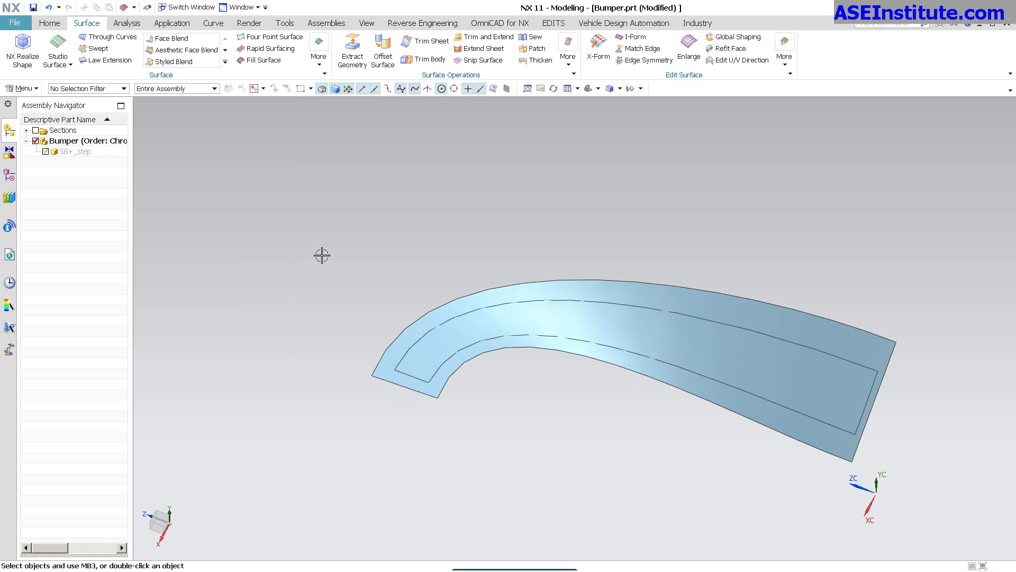
Show the hidden corner solid body together with the enlarged surface.
{"action": "right_click", "coordinate": [322, 255]}
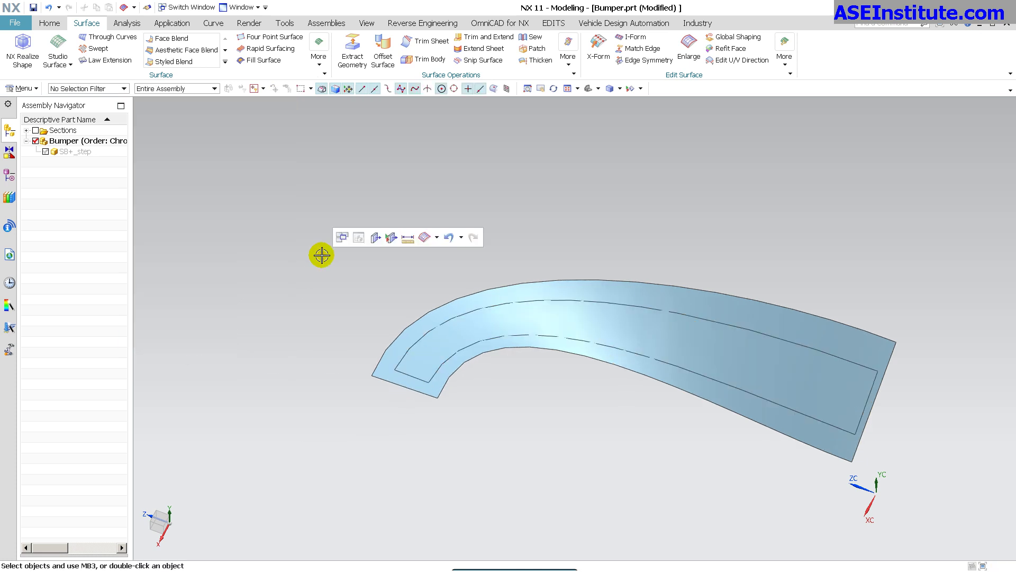
{"action": "key", "text": "ctrl+shift+k"}
{"action": "left_click", "coordinate": [586, 335]}
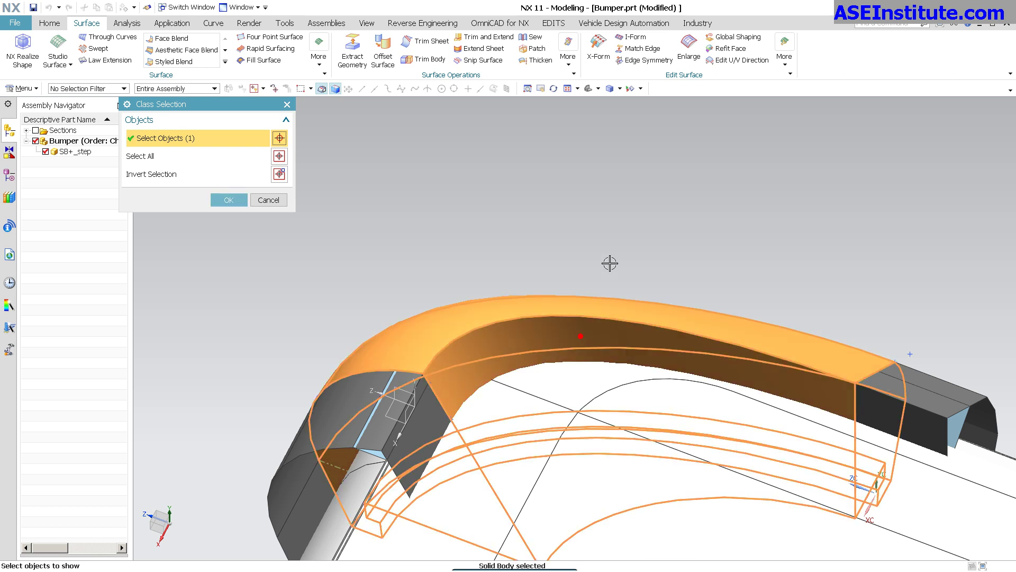
{"action": "middle_click", "coordinate": [608, 264]}
Trim the corner solid body with the enlarged surface, removing the portion above it.
{"action": "middle_click_drag", "start_coordinate": [658, 243], "coordinate": [737, 375]}
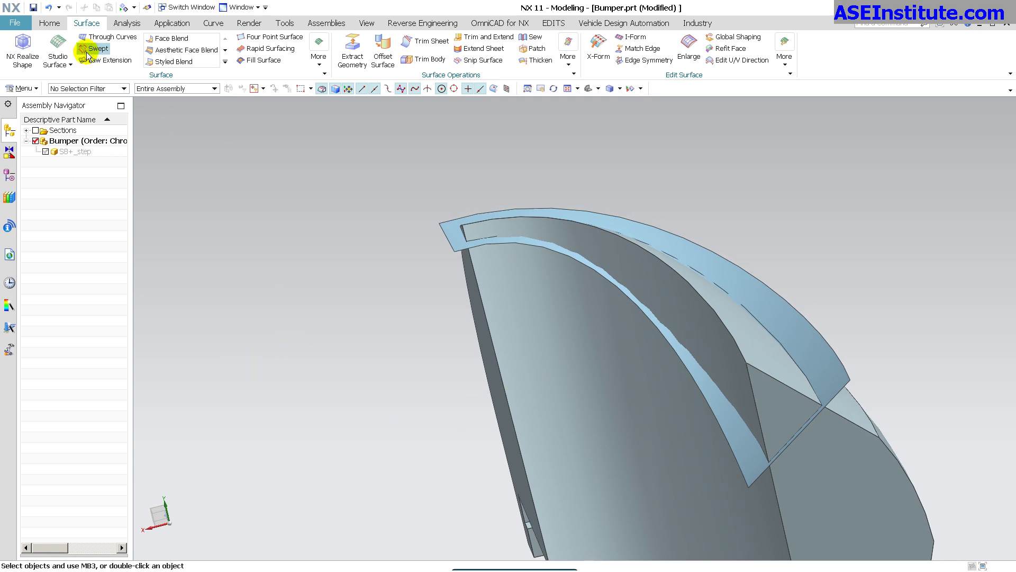
{"action": "left_click", "coordinate": [48, 24]}
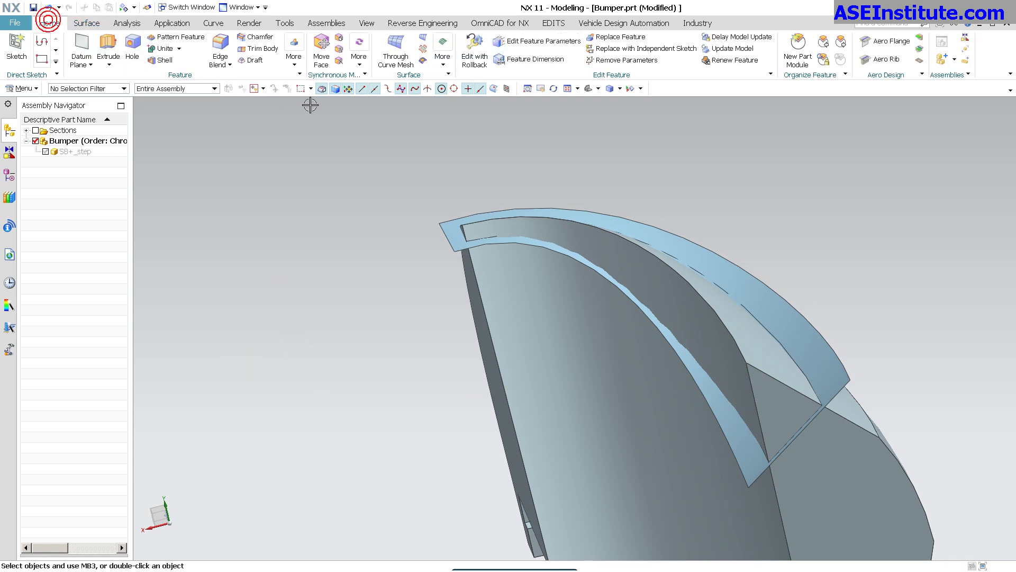
{"action": "left_click", "coordinate": [259, 49]}
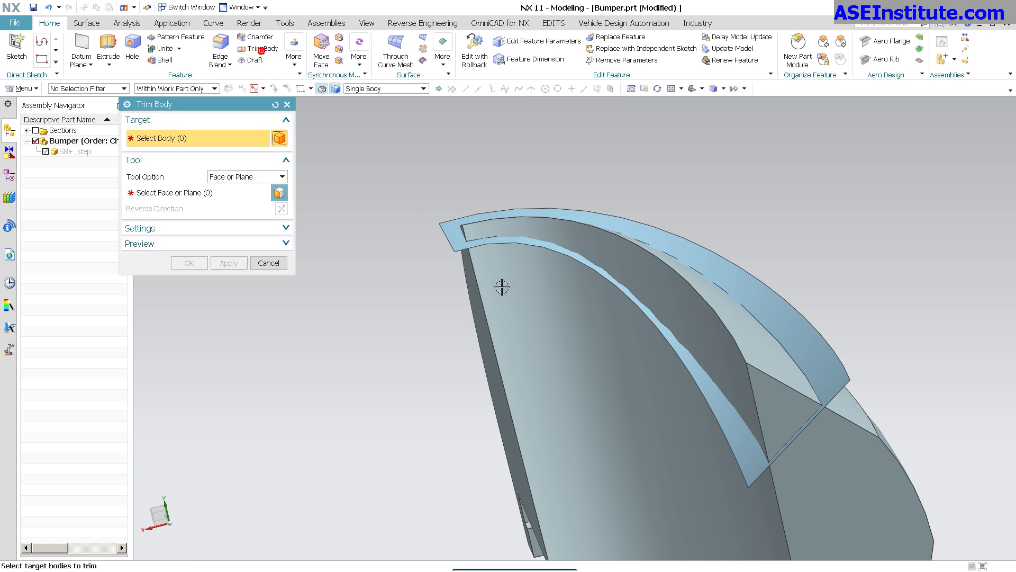
{"action": "left_click", "coordinate": [517, 314]}
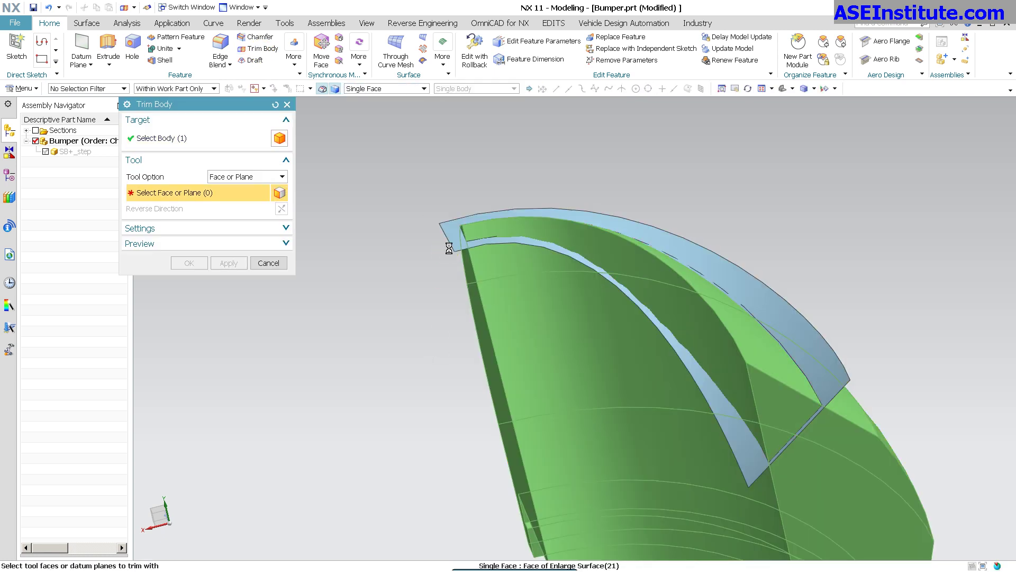
{"action": "left_click", "coordinate": [446, 247]}
{"action": "middle_click", "coordinate": [457, 277]}
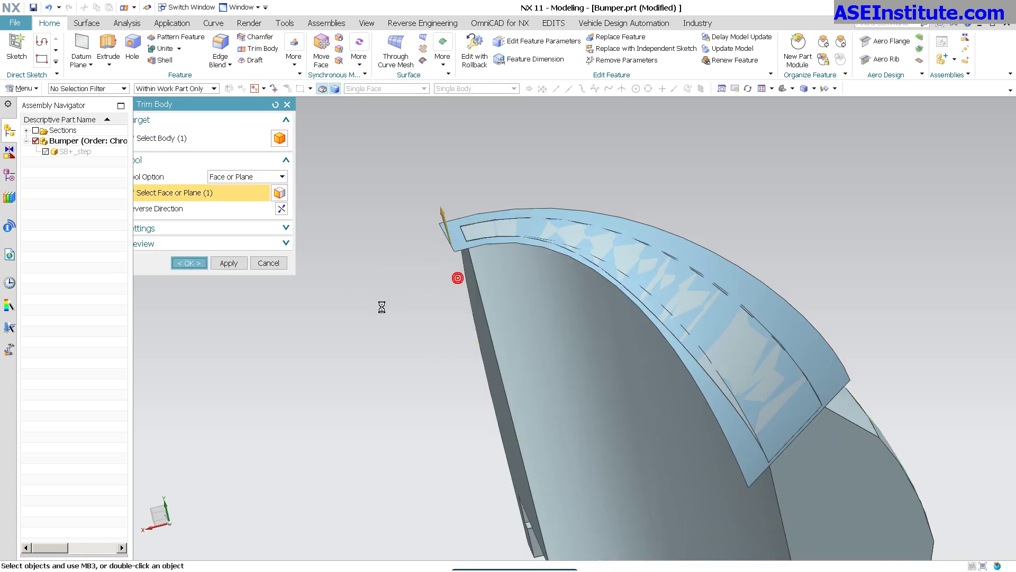
Hide the enlarged surface and the original strip surface, keeping the trimmed corner body displayed.
{"action": "key", "text": "ctrl+b"}
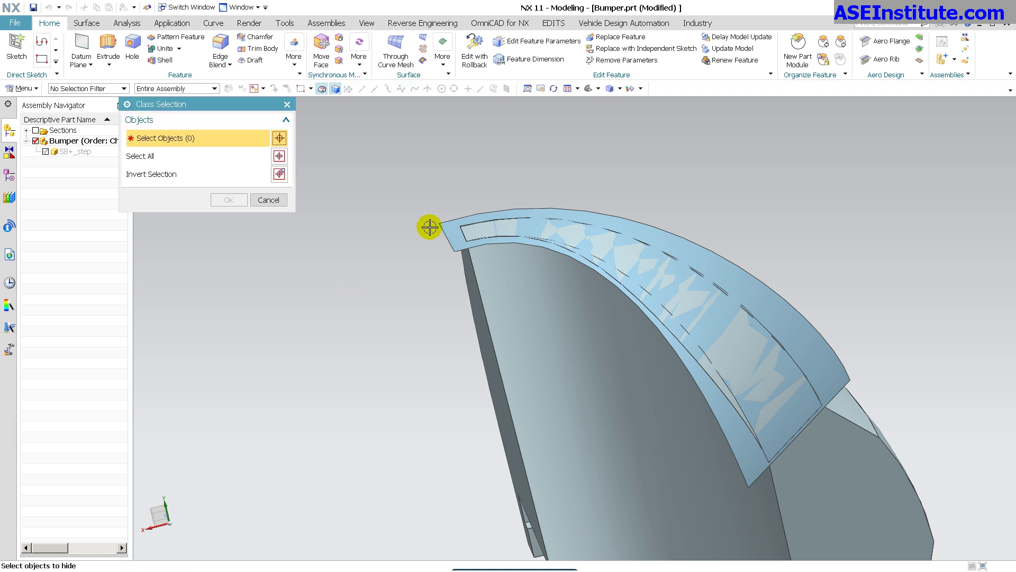
{"action": "left_click", "coordinate": [448, 226]}
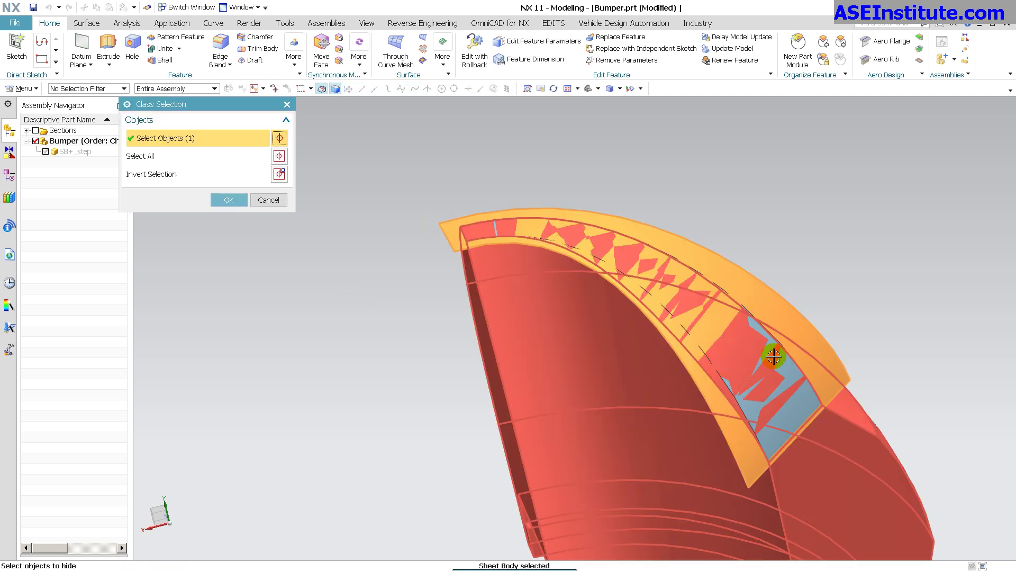
{"action": "left_click", "coordinate": [767, 386]}
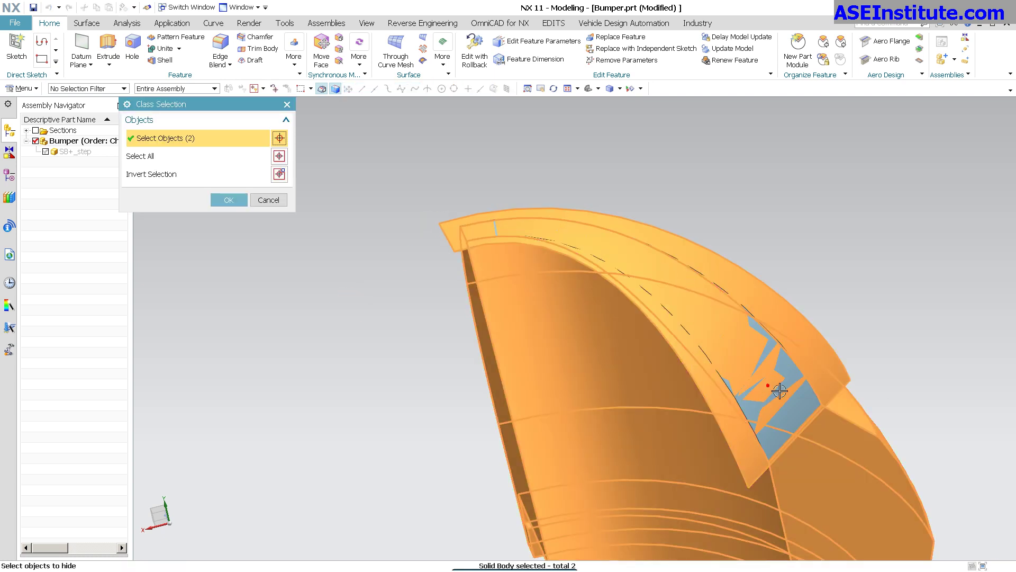
{"action": "left_click", "coordinate": [855, 487], "text": "shift"}
{"action": "middle_click", "coordinate": [894, 360]}
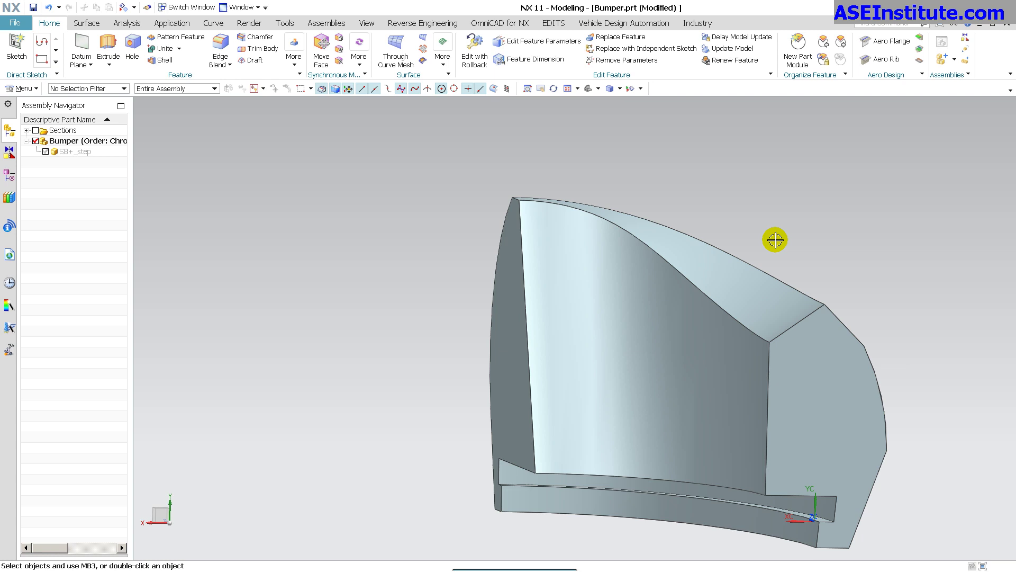
Show the hidden extruded sheets at both ends of the corner body together with the hidden profile sketch.
{"action": "middle_click_drag", "start_coordinate": [775, 239], "coordinate": [707, 416]}
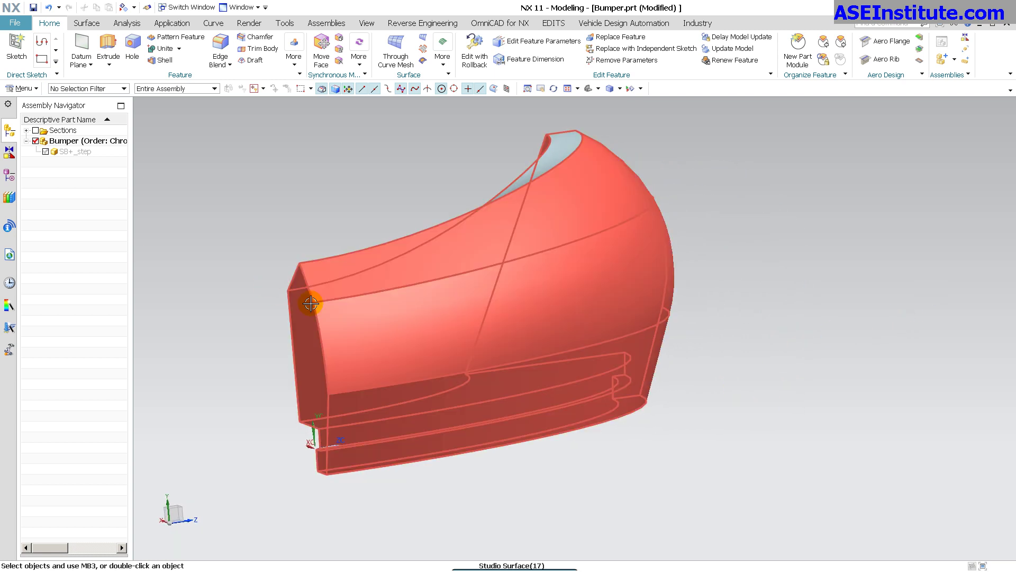
{"action": "middle_click_drag", "start_coordinate": [312, 303], "coordinate": [521, 257]}
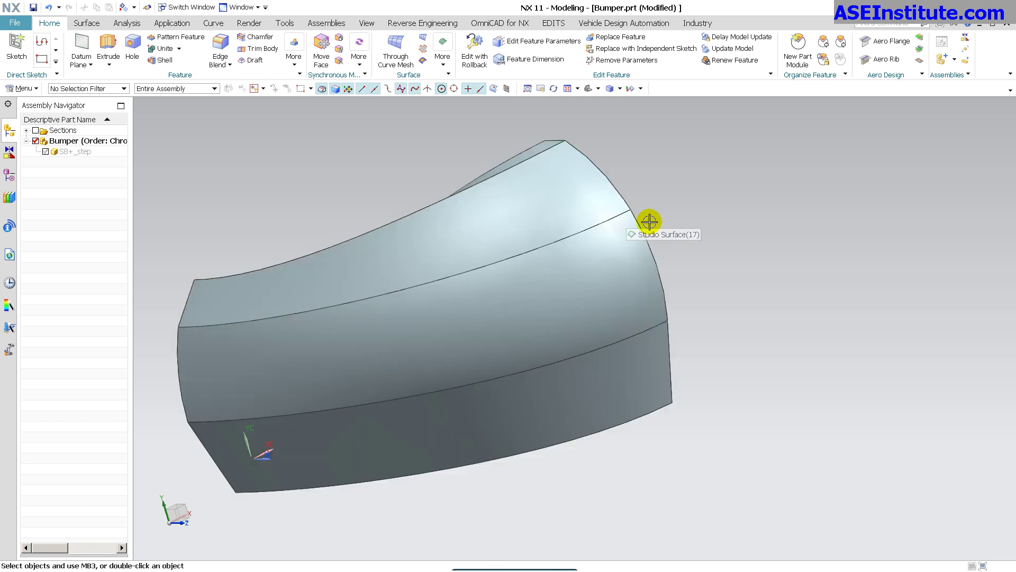
{"action": "middle_click_drag", "start_coordinate": [713, 241], "coordinate": [772, 272]}
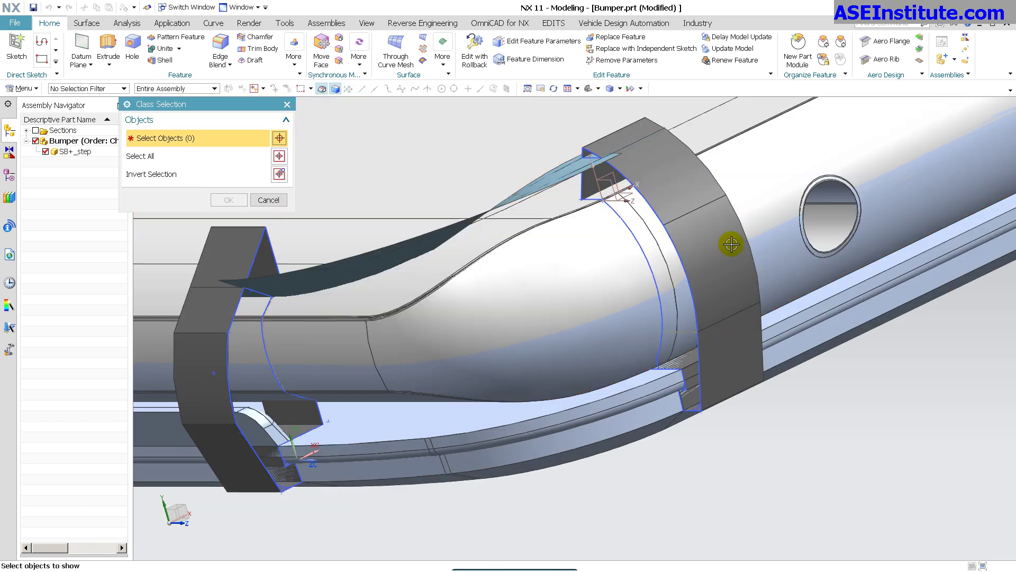
{"action": "left_click", "coordinate": [691, 265]}
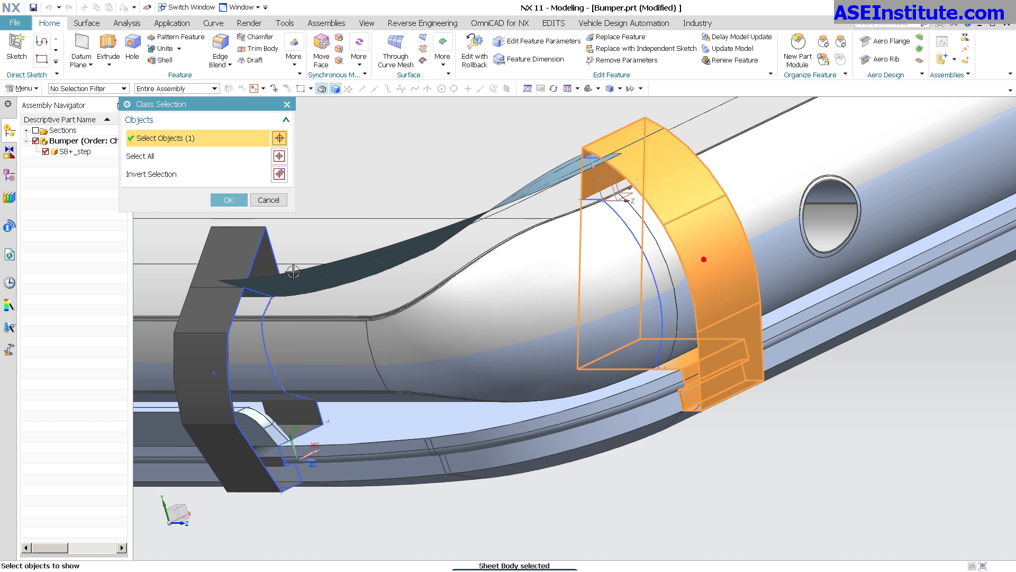
{"action": "left_click", "coordinate": [233, 250]}
{"action": "left_click", "coordinate": [262, 247]}
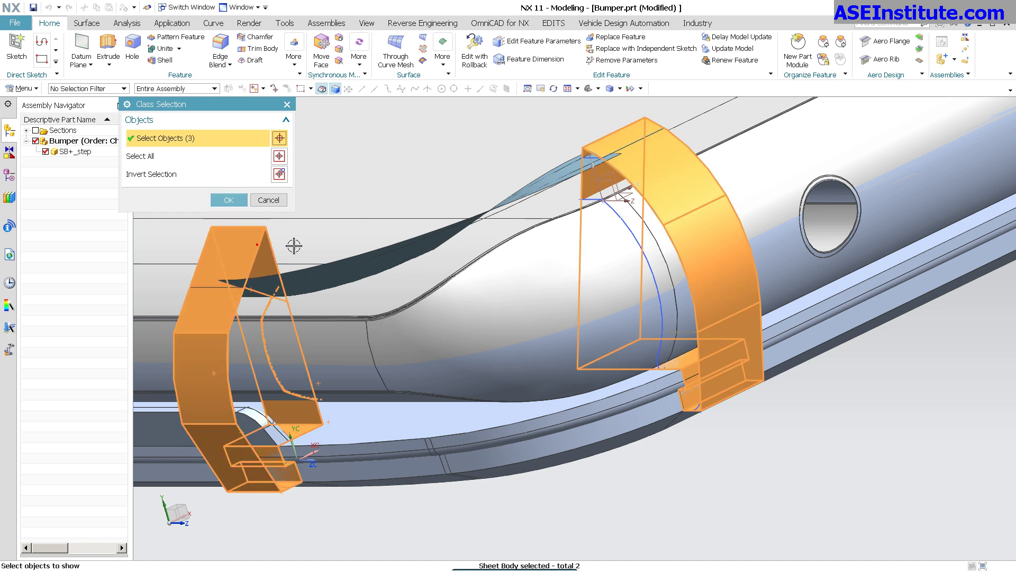
{"action": "middle_click", "coordinate": [617, 172]}
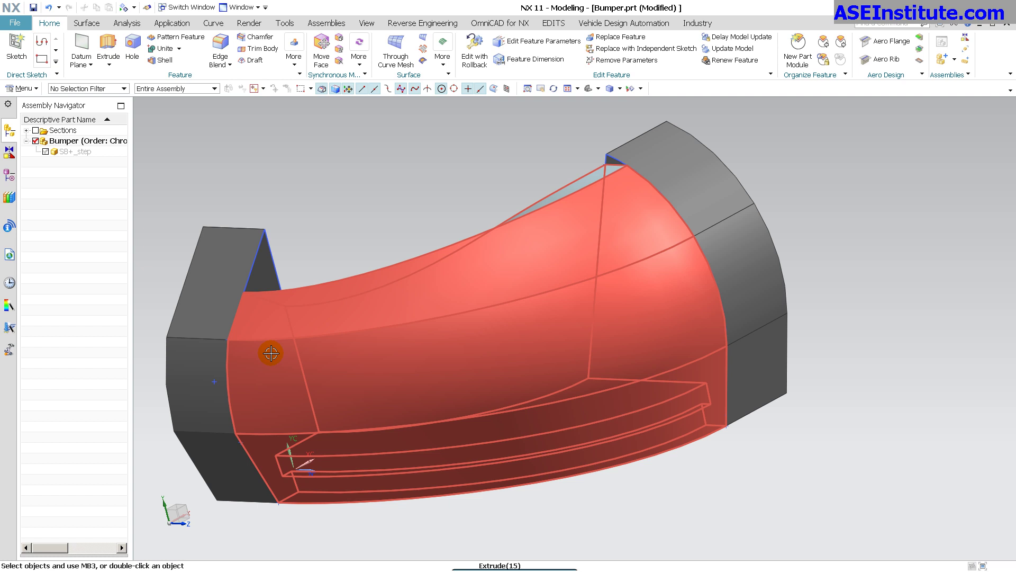
Start an edge blend on the corner body's bottom outer edge with G1 (Tangent) continuity, circular shape and a 0.5 mm radius.
{"action": "middle_click_drag", "start_coordinate": [869, 430], "coordinate": [843, 399]}
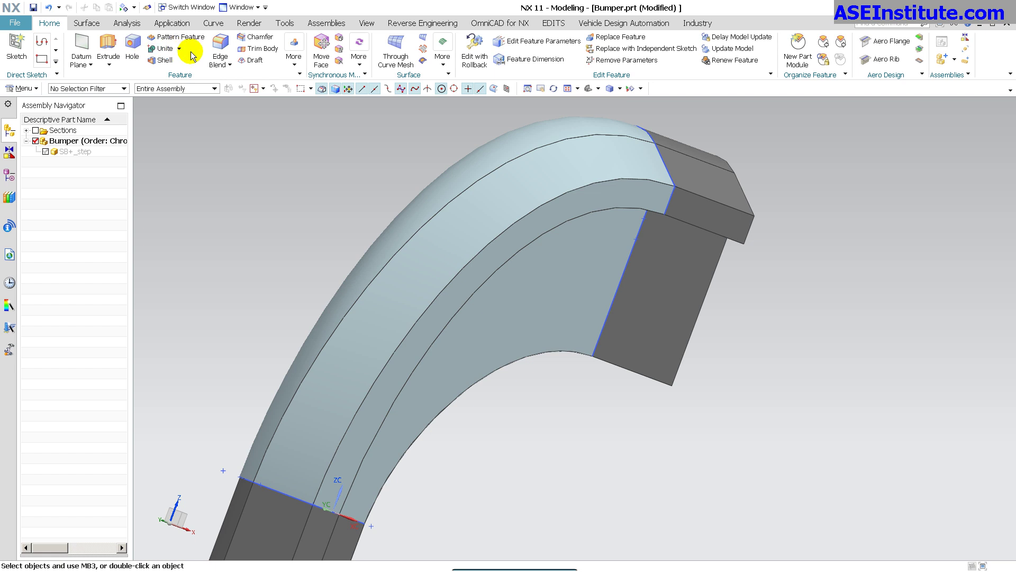
{"action": "left_click", "coordinate": [221, 48]}
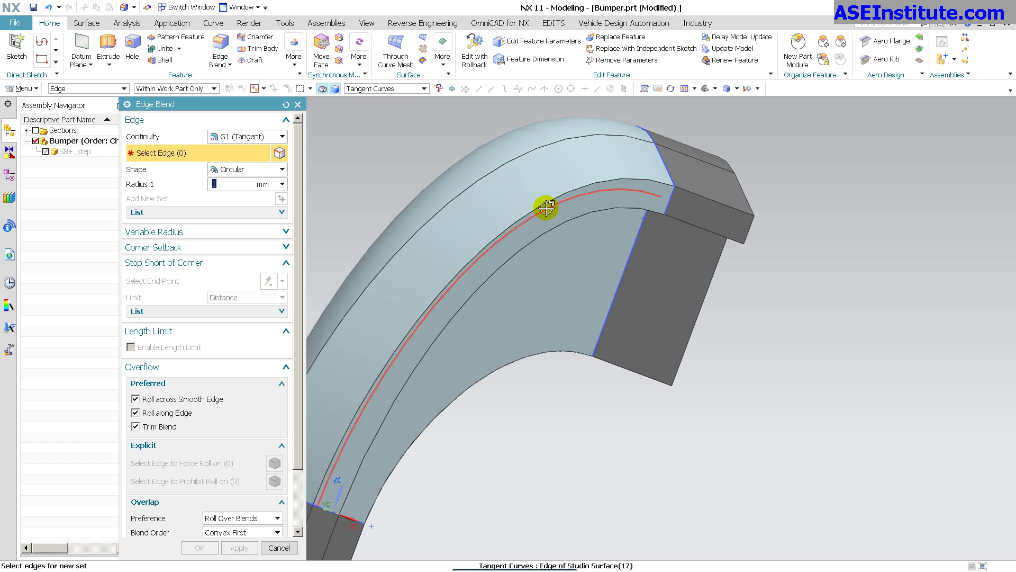
{"action": "left_click", "coordinate": [642, 178]}
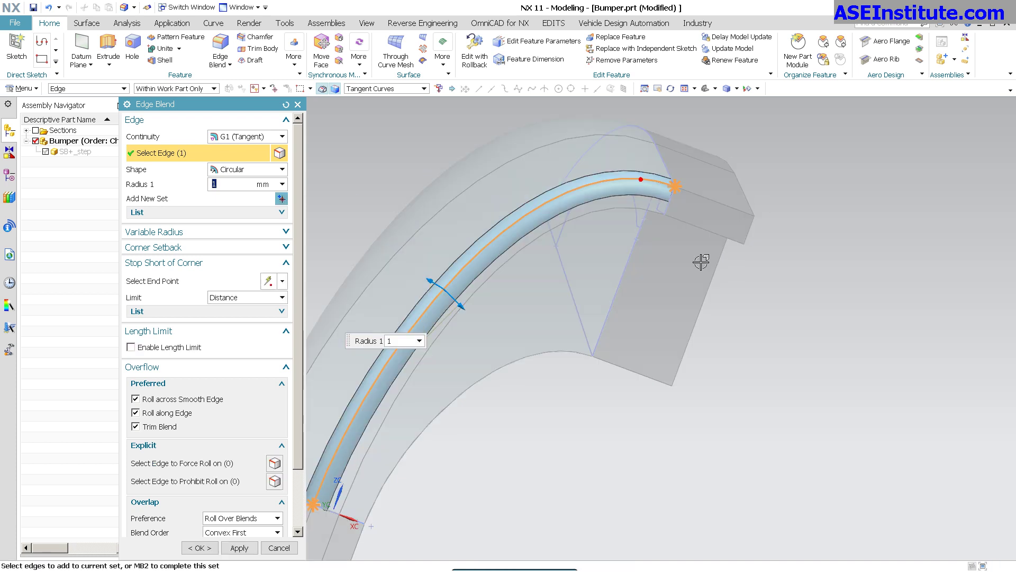
{"action": "middle_click_drag", "start_coordinate": [757, 346], "coordinate": [688, 323]}
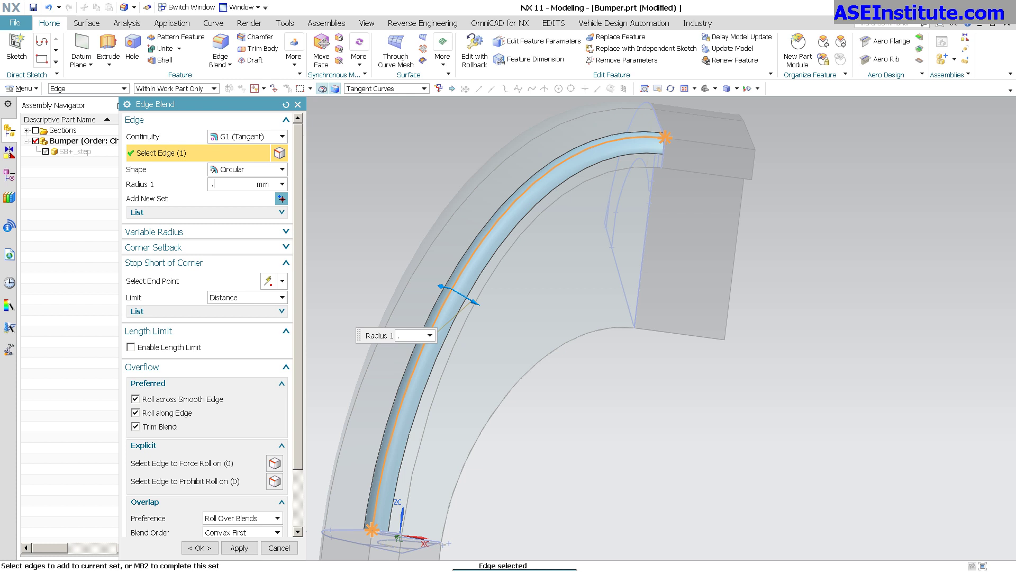
{"action": "type", "text": ".5"}
{"action": "key", "text": "Return"}
Add the long edge inside the lip groove to the same edge blend set.
{"action": "scroll", "coordinate": [251, 200], "scroll_direction": "down", "scroll_amount": 5}
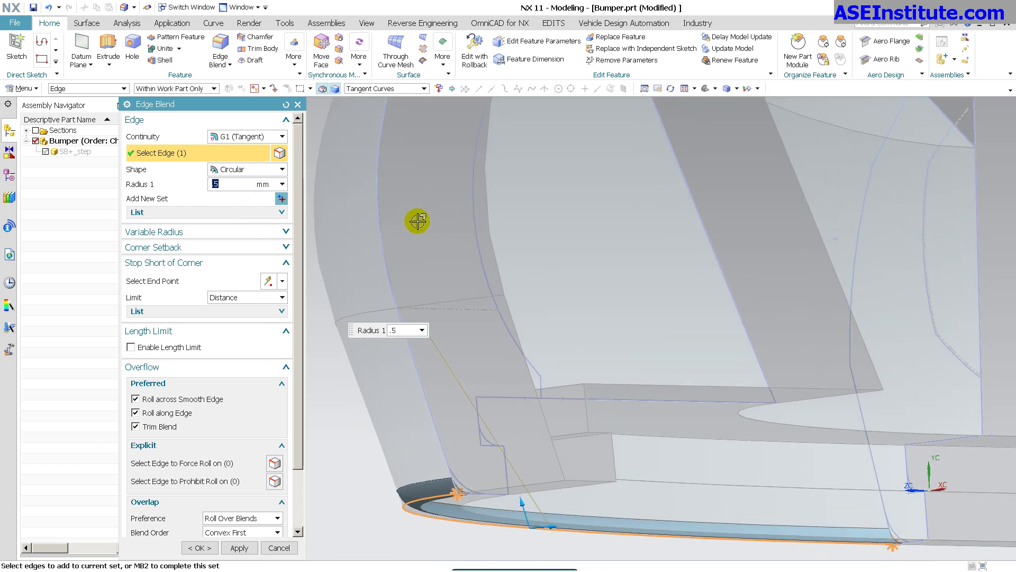
{"action": "middle_click_drag", "start_coordinate": [417, 221], "coordinate": [561, 479]}
{"action": "left_click", "coordinate": [846, 440]}
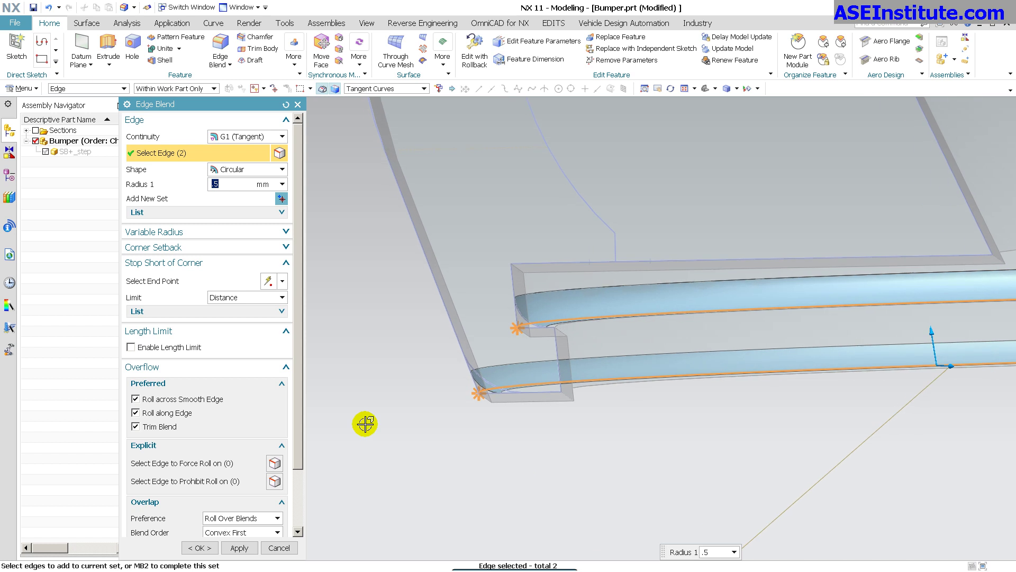
Try radii of 1, 0.75 and 0.65 mm on the two blended edges, finishing at 0.5 mm.
{"action": "type", "text": "1"}
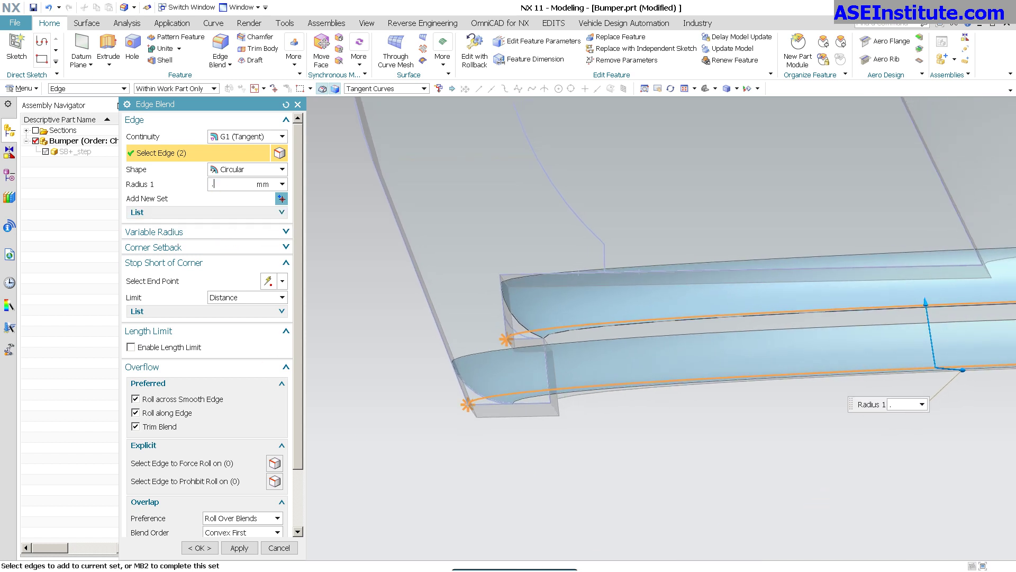
{"action": "type", "text": ".75"}
{"action": "key", "text": "Return"}
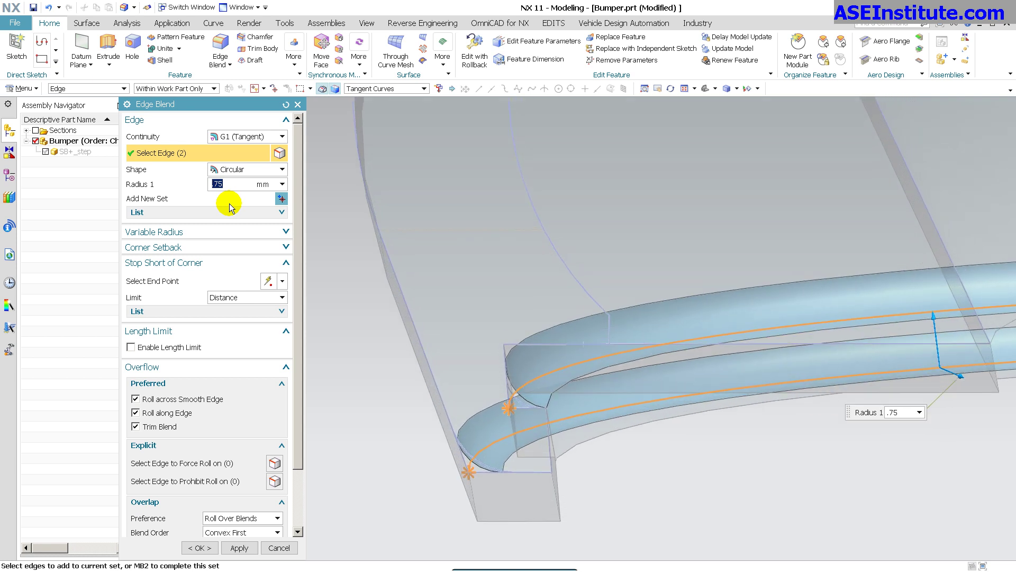
{"action": "type", "text": ".65"}
{"action": "key", "text": "Return"}
{"action": "type", "text": ".5"}
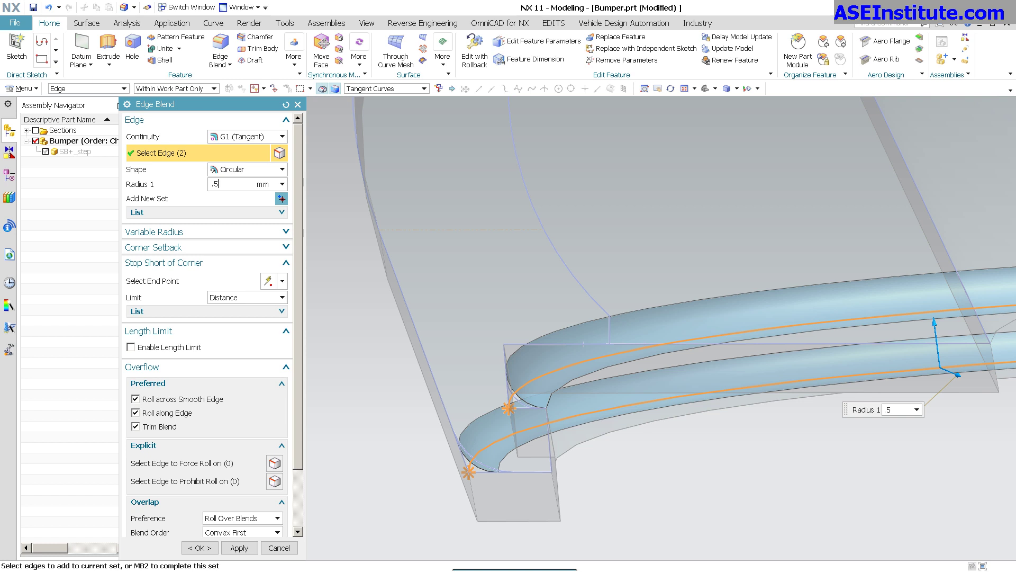
{"action": "key", "text": "Return"}
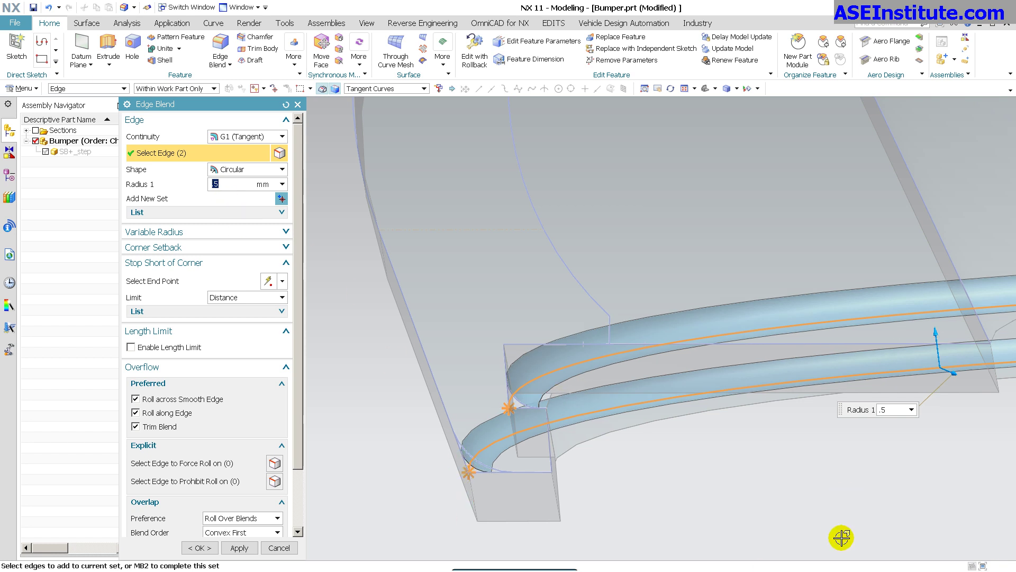
Move the bottom outer edge out of the groove's blend set into a second set with a 1 mm radius, and complete the blend.
{"action": "left_click", "coordinate": [492, 445], "text": "shift"}
{"action": "middle_click", "coordinate": [421, 471]}
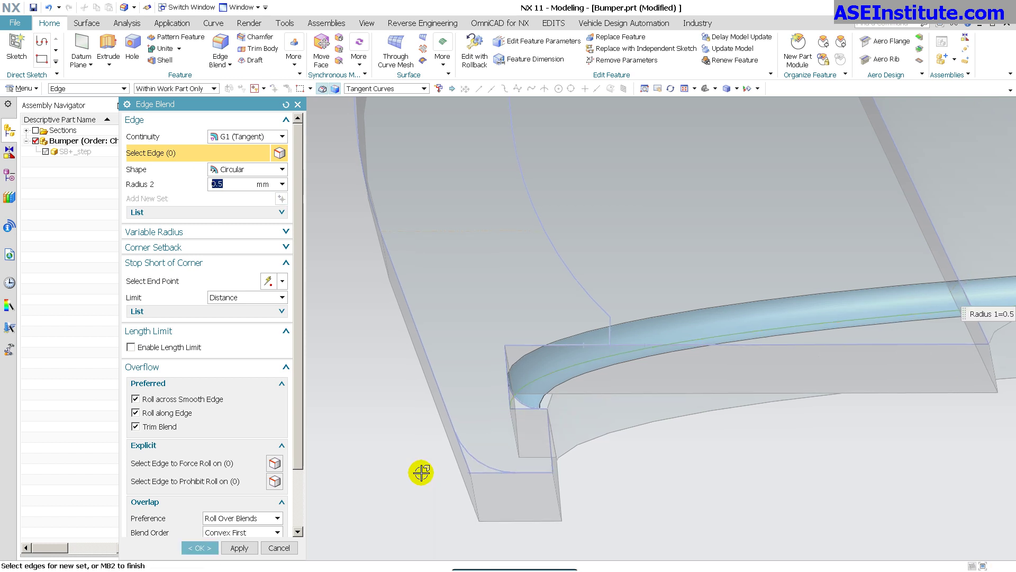
{"action": "middle_click_drag", "start_coordinate": [421, 473], "coordinate": [859, 478]}
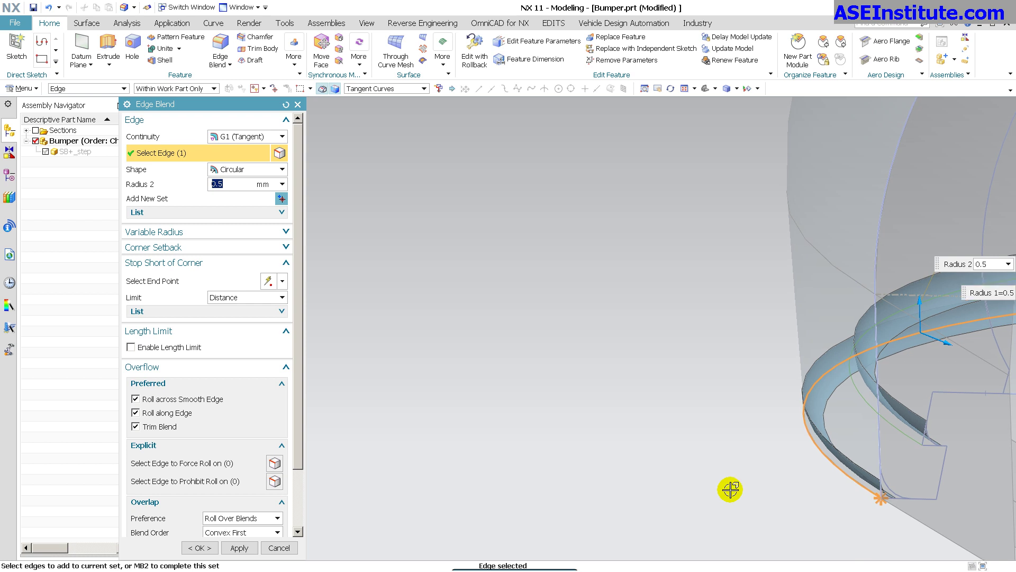
{"action": "type", "text": "1"}
{"action": "middle_click", "coordinate": [722, 476]}
{"action": "middle_click", "coordinate": [726, 478]}
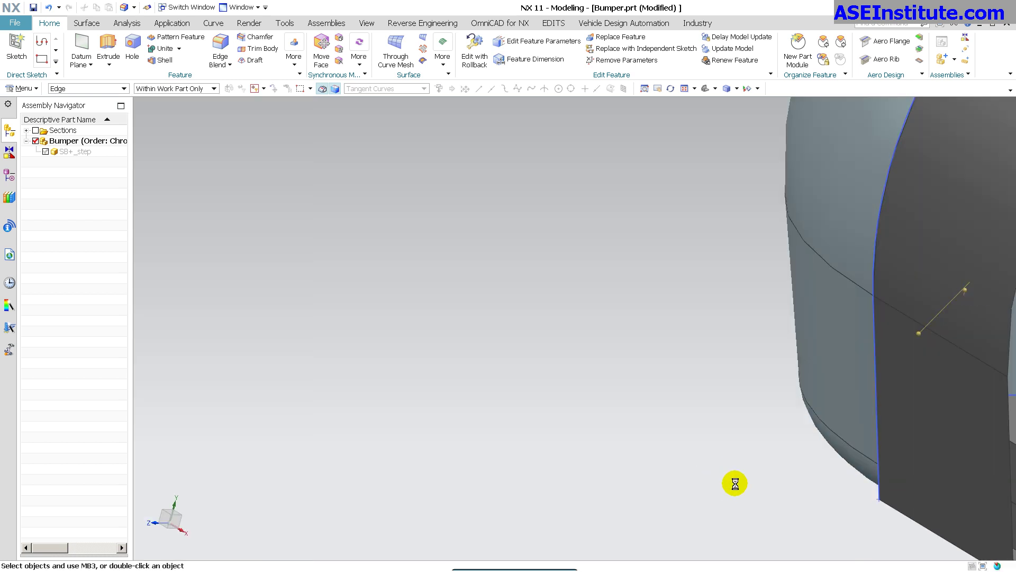
Hide the extruded sheet at the near end of the corner body, exposing the blended profile face.
{"action": "middle_click_drag", "start_coordinate": [734, 482], "coordinate": [587, 295]}
{"action": "scroll", "coordinate": [624, 444], "scroll_direction": "down", "scroll_amount": 2}
{"action": "scroll", "coordinate": [596, 438], "scroll_direction": "up", "scroll_amount": 4}
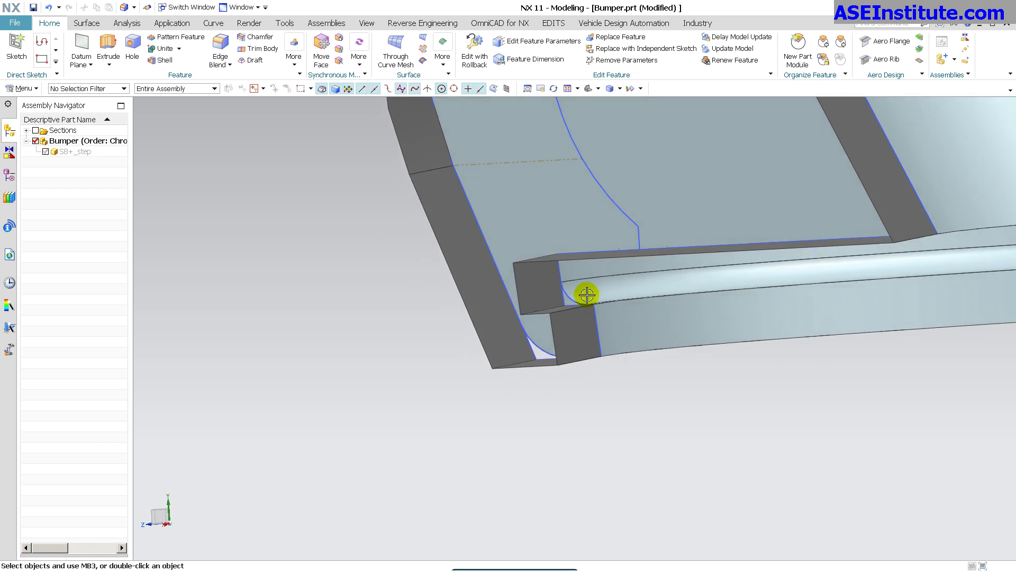
{"action": "right_click", "coordinate": [500, 346]}
{"action": "left_click", "coordinate": [528, 140]}
{"action": "middle_click_drag", "start_coordinate": [435, 399], "coordinate": [592, 369]}
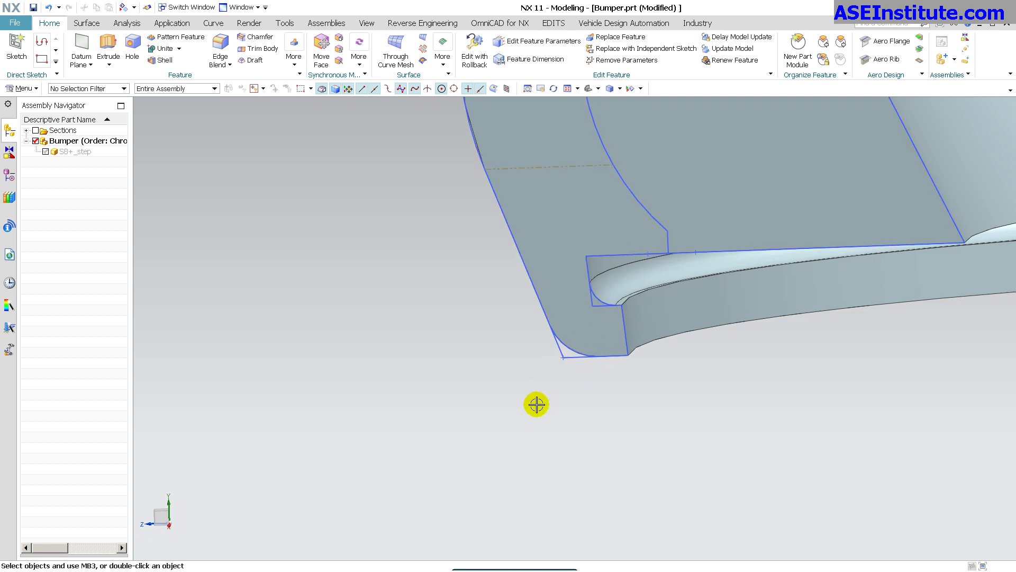
Open the corner's Studio Surface (17) definition, examine its two section curves and tangent end conditions, and close it.
{"action": "middle_click_drag", "start_coordinate": [536, 404], "coordinate": [317, 264]}
{"action": "left_click", "coordinate": [88, 23]}
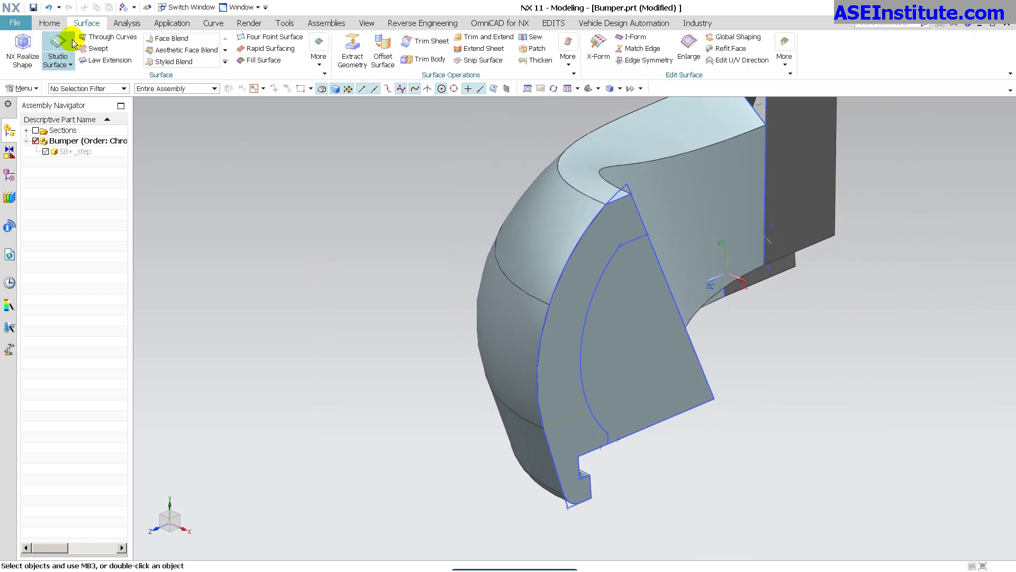
{"action": "left_click", "coordinate": [9, 175]}
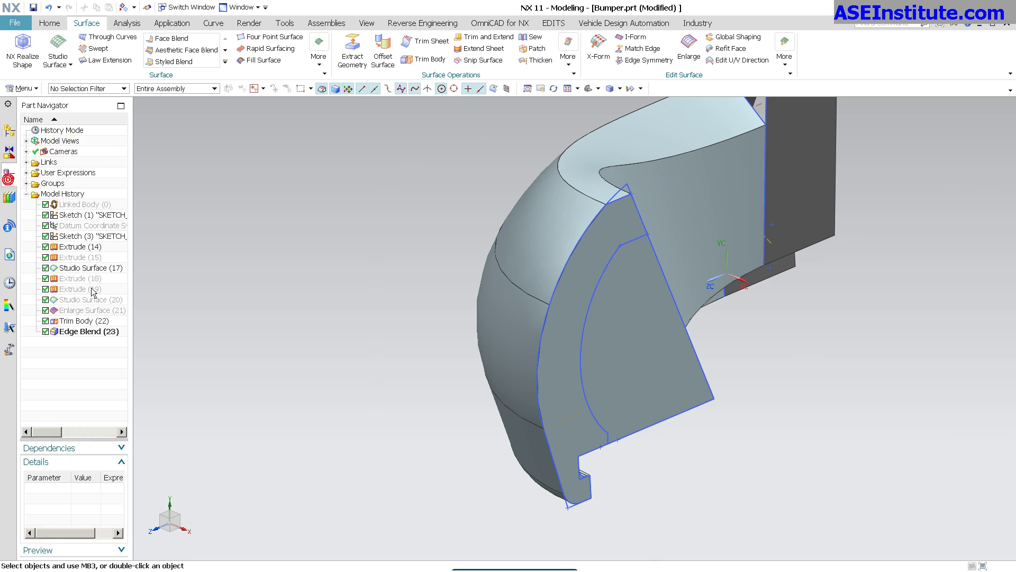
{"action": "double_click", "coordinate": [74, 268]}
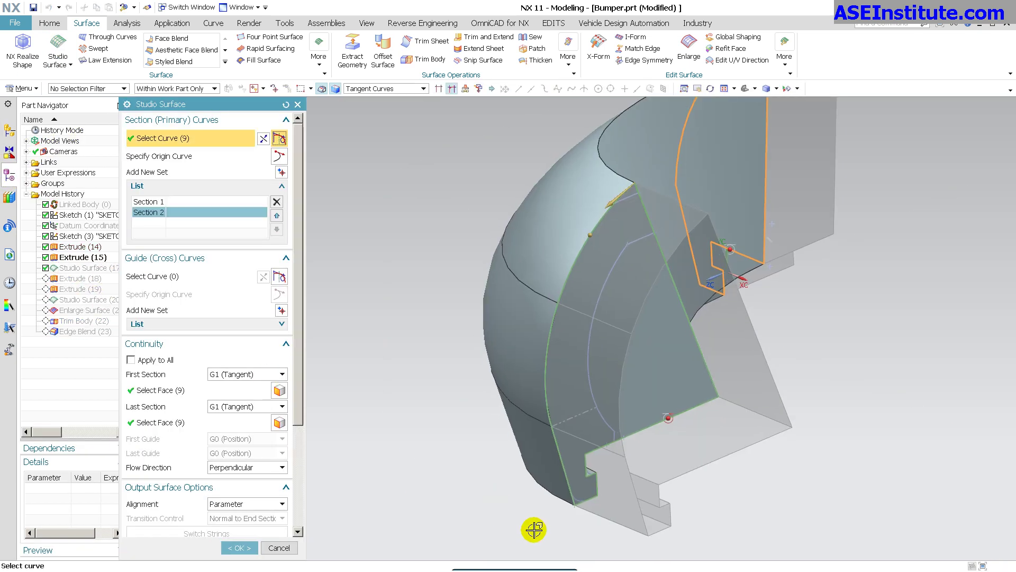
{"action": "middle_click_drag", "start_coordinate": [533, 529], "coordinate": [700, 321]}
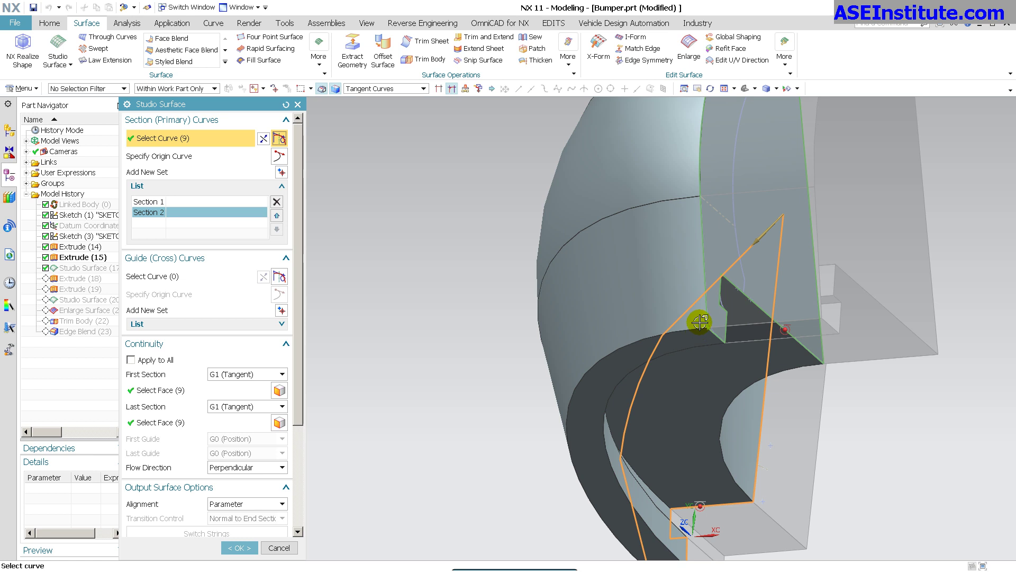
{"action": "middle_click_drag", "start_coordinate": [572, 396], "coordinate": [697, 299]}
{"action": "middle_click_drag", "start_coordinate": [609, 408], "coordinate": [507, 392]}
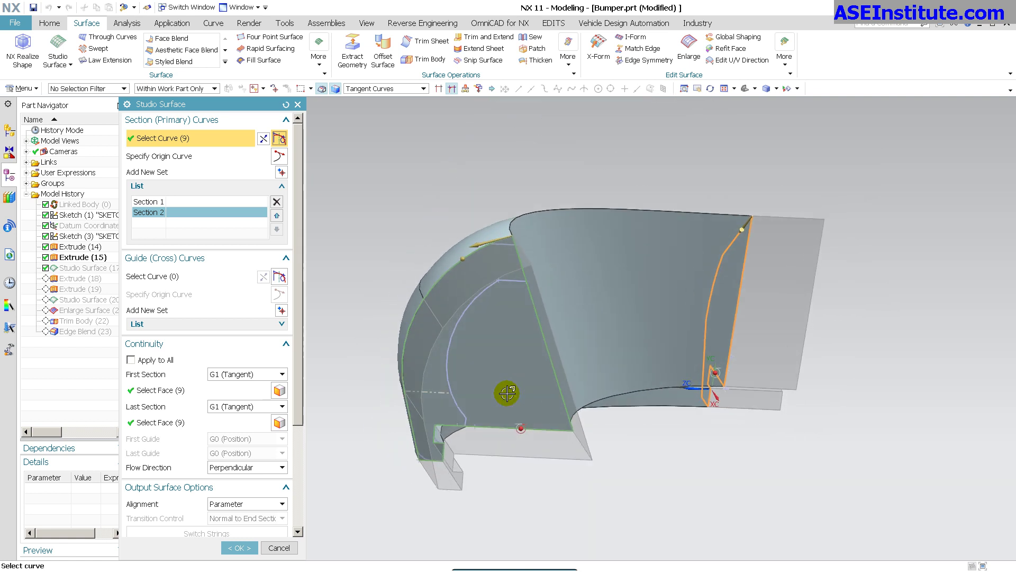
{"action": "middle_click_drag", "start_coordinate": [507, 393], "coordinate": [507, 393]}
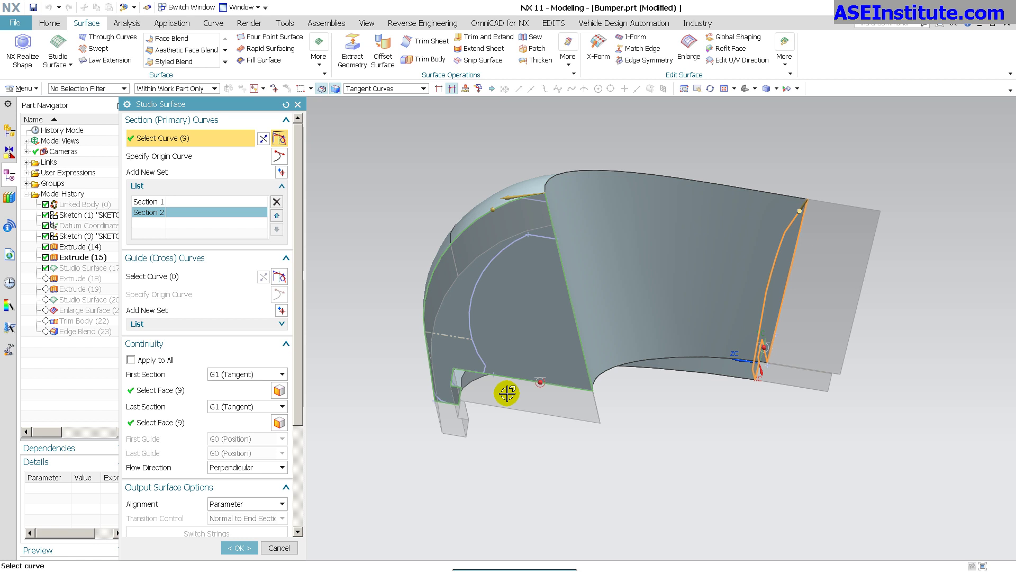
{"action": "middle_click", "coordinate": [507, 393]}
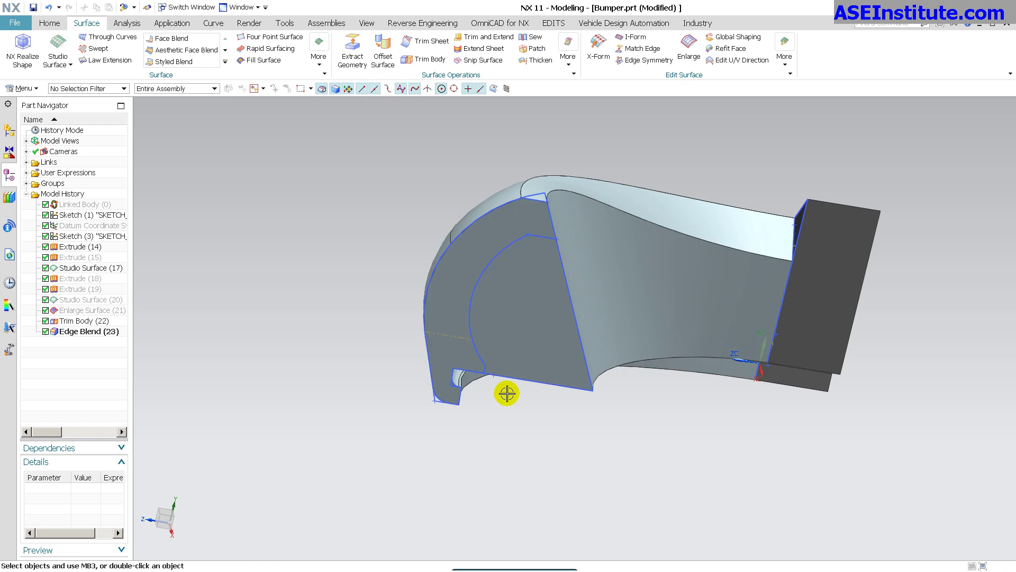
Show the hidden phone body and examine how the bumper corner fits around it.
{"action": "right_click", "coordinate": [495, 462]}
{"action": "key", "text": "ctrl+shift+k"}
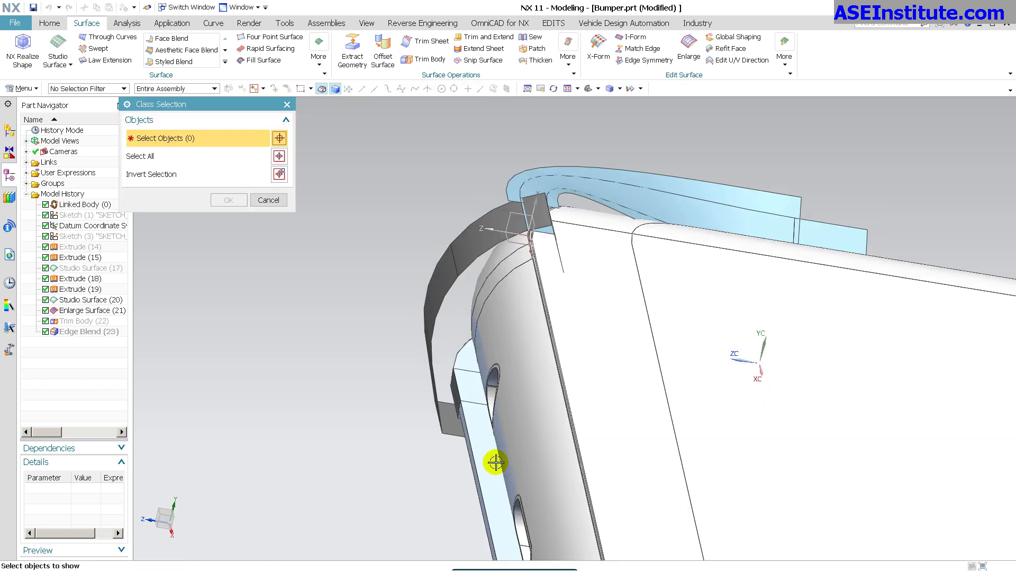
{"action": "left_click", "coordinate": [658, 399]}
{"action": "middle_click", "coordinate": [404, 390]}
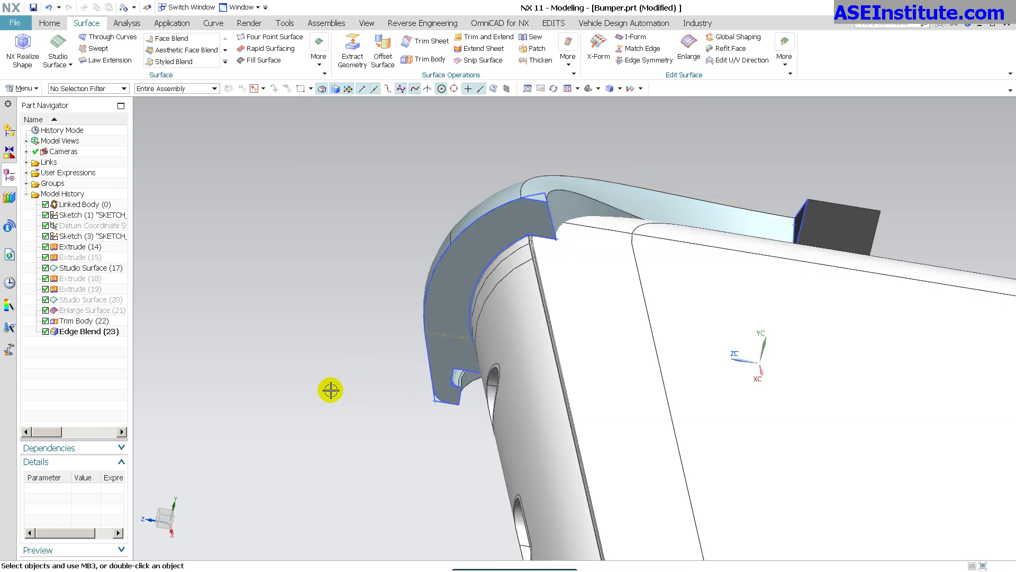
{"action": "middle_click_drag", "start_coordinate": [309, 381], "coordinate": [603, 160]}
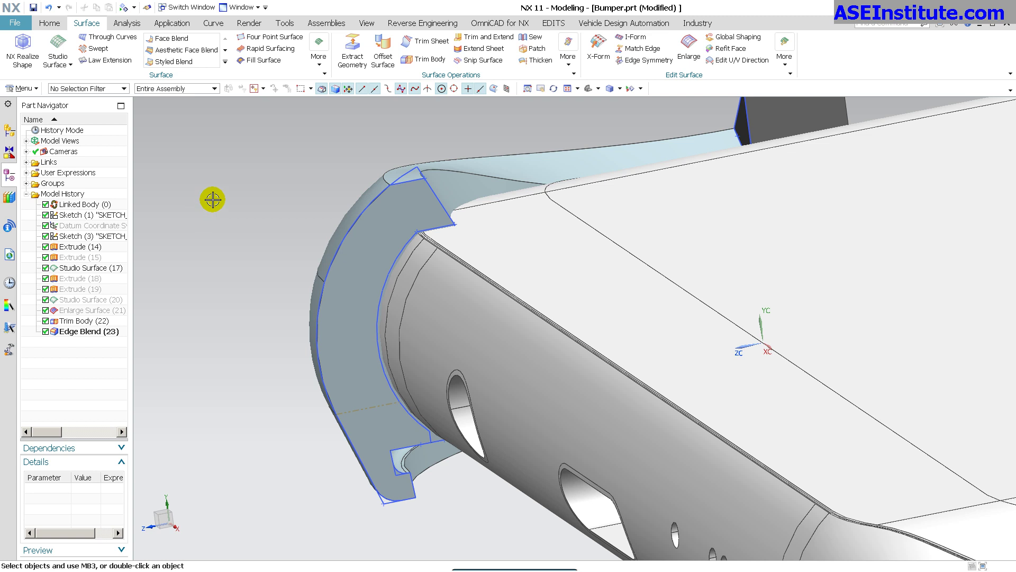
{"action": "middle_click_drag", "start_coordinate": [500, 551], "coordinate": [551, 491]}
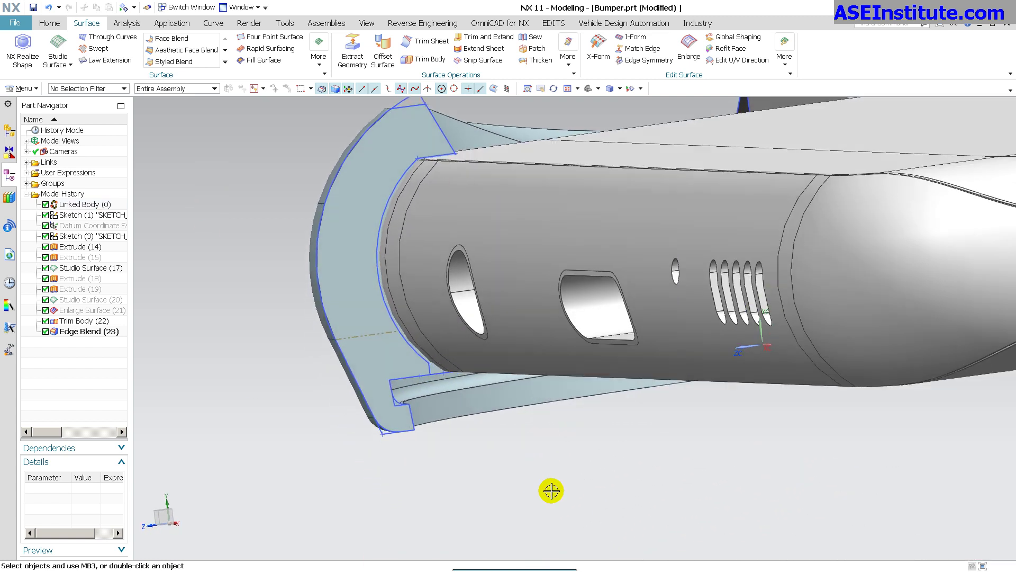
{"action": "left_click", "coordinate": [49, 23]}
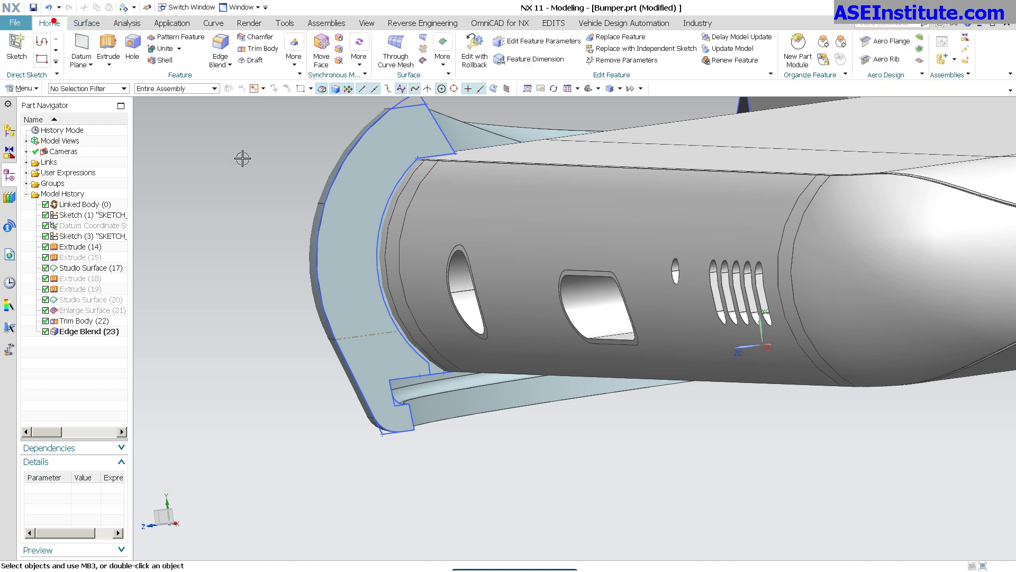
{"action": "left_click", "coordinate": [294, 63]}
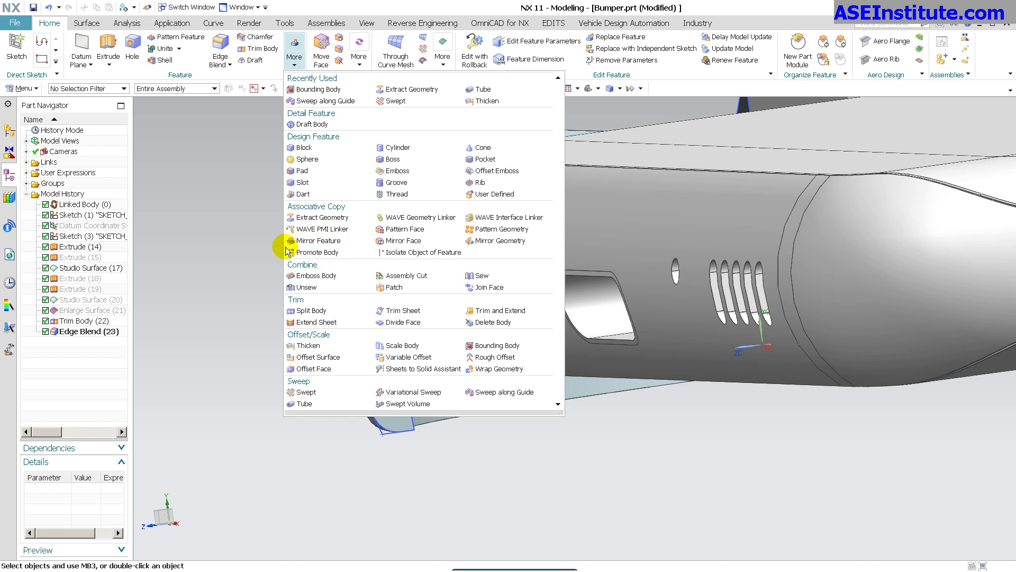
{"action": "left_click", "coordinate": [394, 217]}
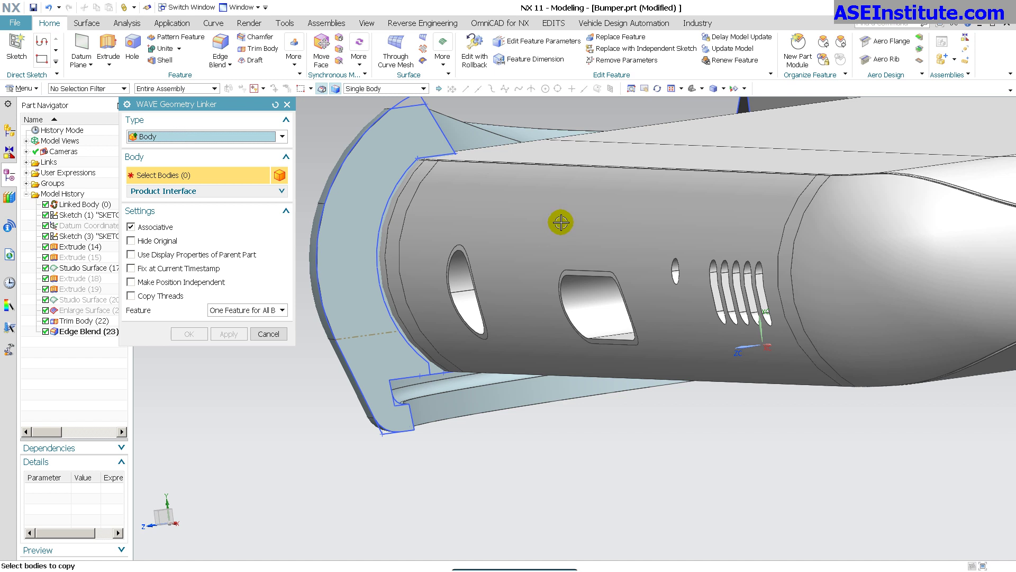
{"action": "middle_click_drag", "start_coordinate": [560, 223], "coordinate": [625, 261]}
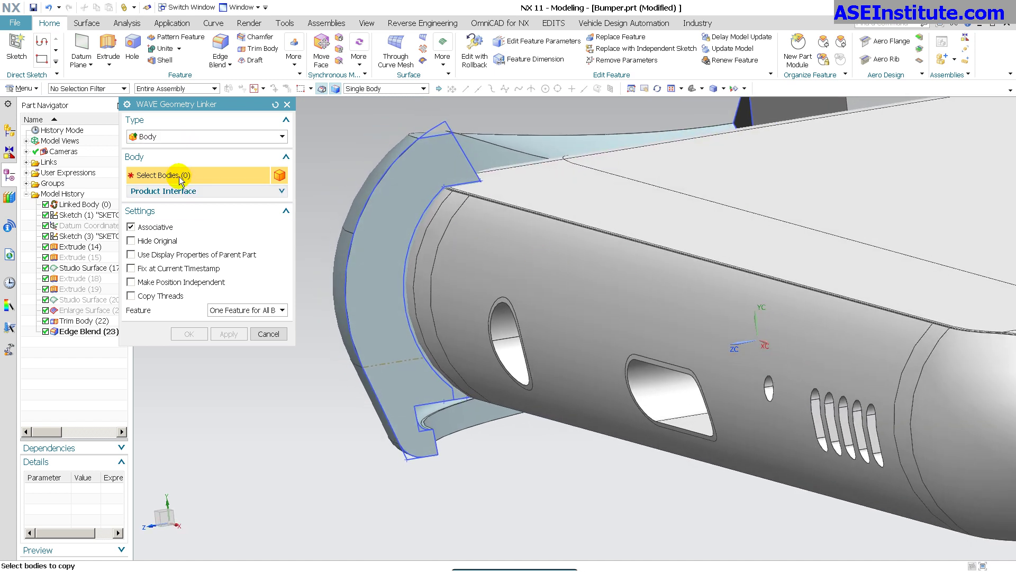
{"action": "left_click", "coordinate": [153, 225]}
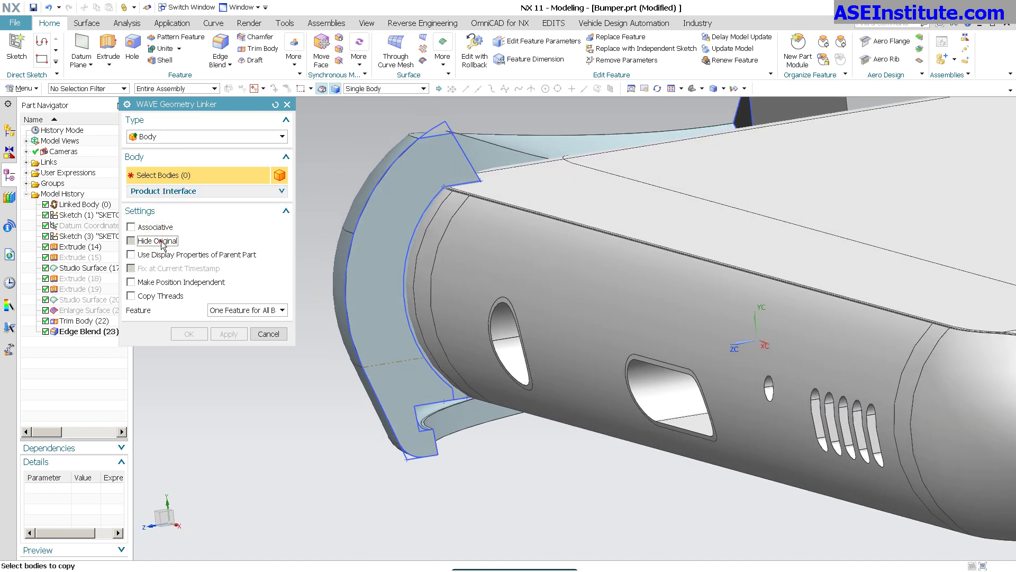
{"action": "left_click", "coordinate": [268, 333]}
{"action": "left_click", "coordinate": [580, 272]}
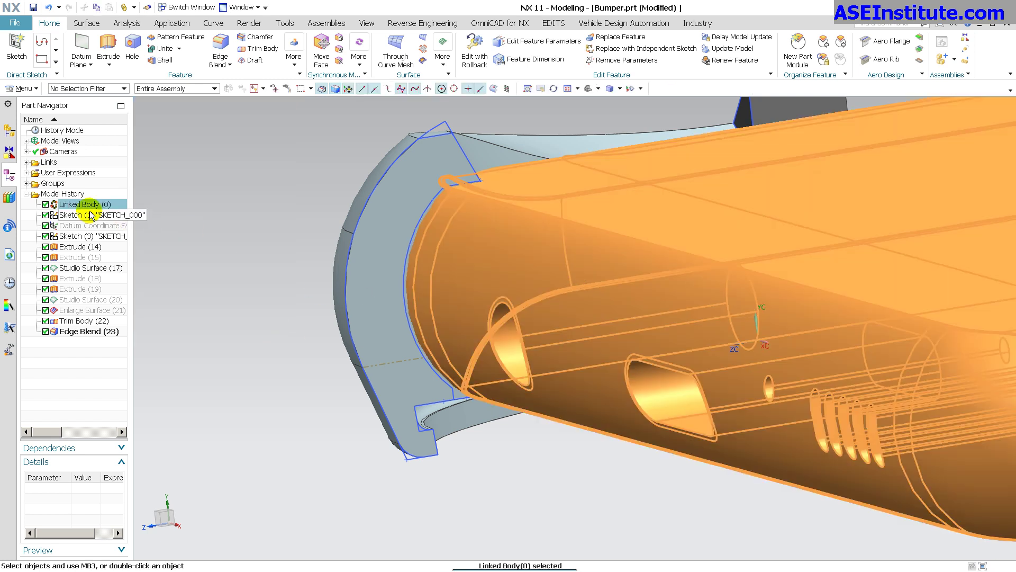
{"action": "left_click", "coordinate": [206, 182]}
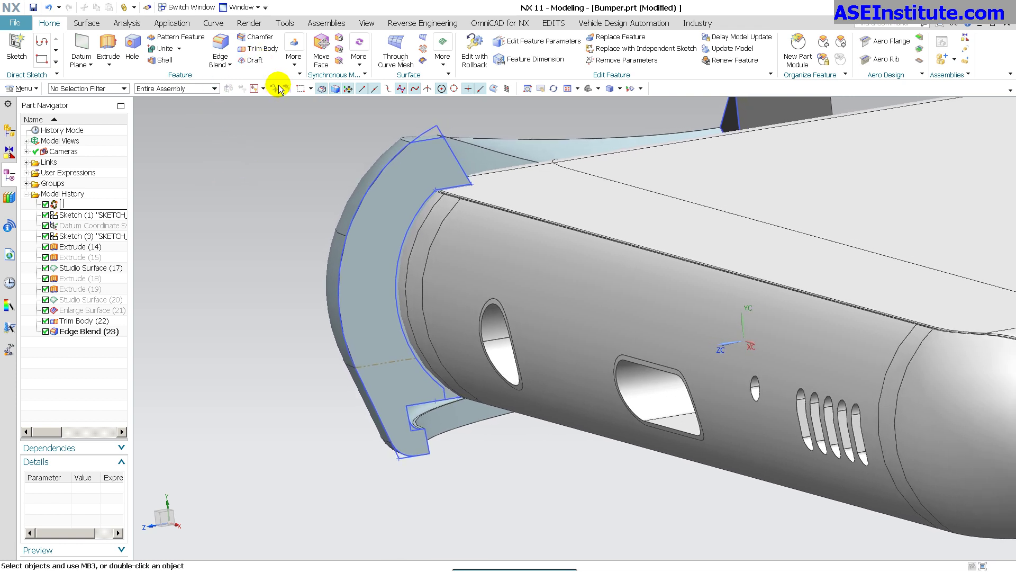
Try to offset the linked phone body's outer side, front and back faces by 0.25 mm with Offset Face.
{"action": "left_click", "coordinate": [290, 65]}
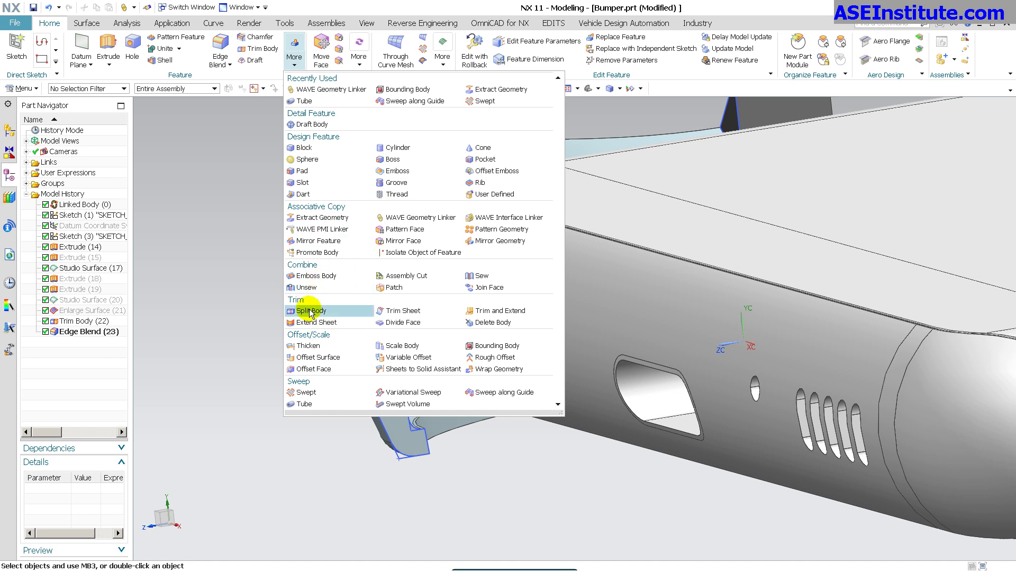
{"action": "left_click", "coordinate": [316, 369]}
{"action": "left_click", "coordinate": [539, 279]}
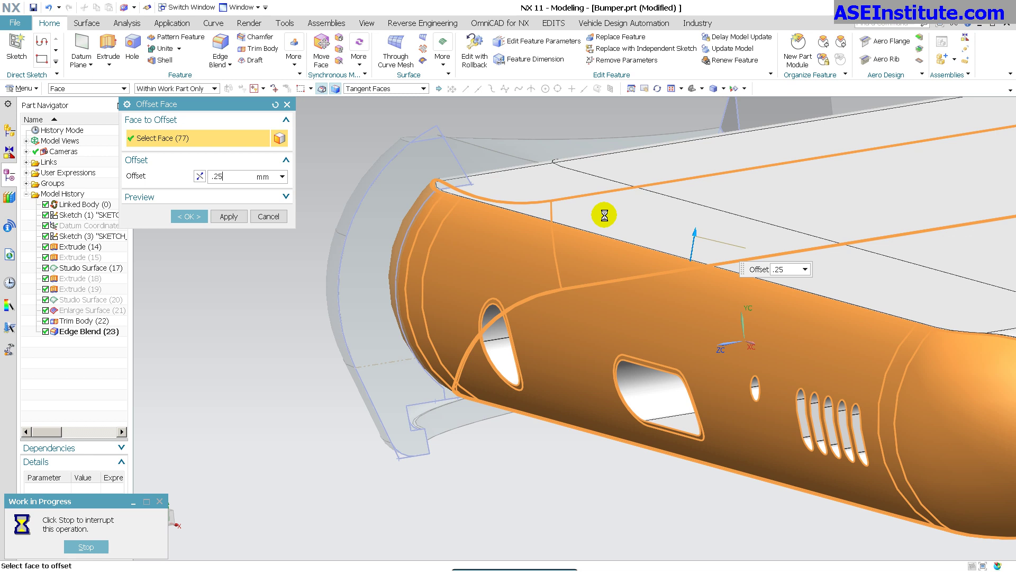
{"action": "left_click", "coordinate": [622, 226]}
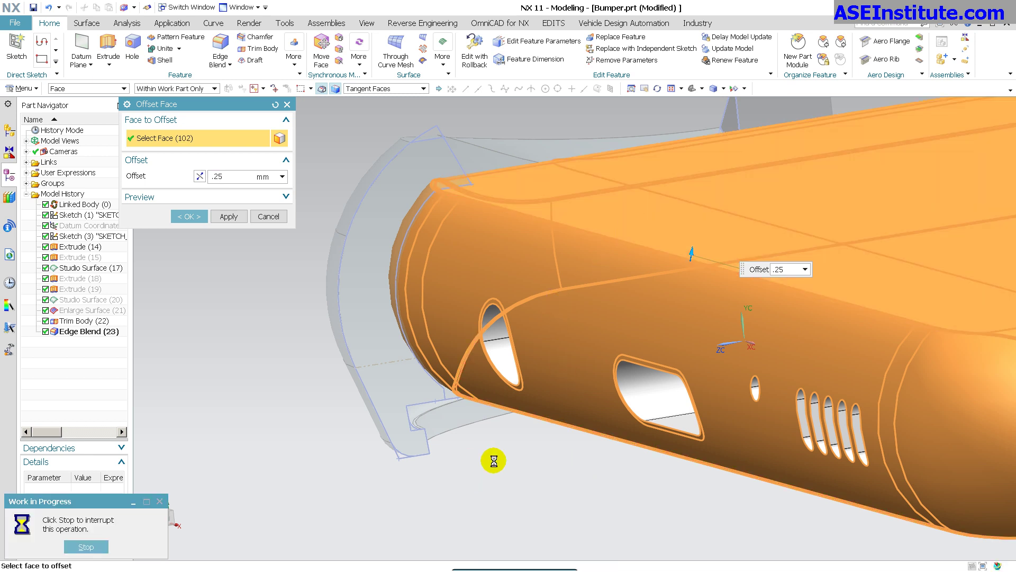
{"action": "middle_click_drag", "start_coordinate": [465, 430], "coordinate": [523, 305]}
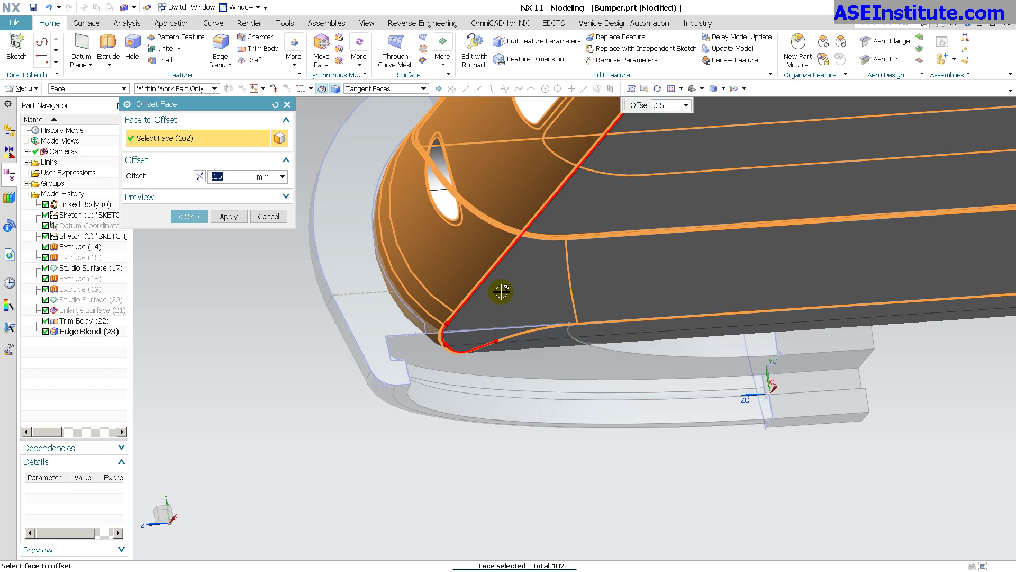
{"action": "left_click", "coordinate": [501, 300]}
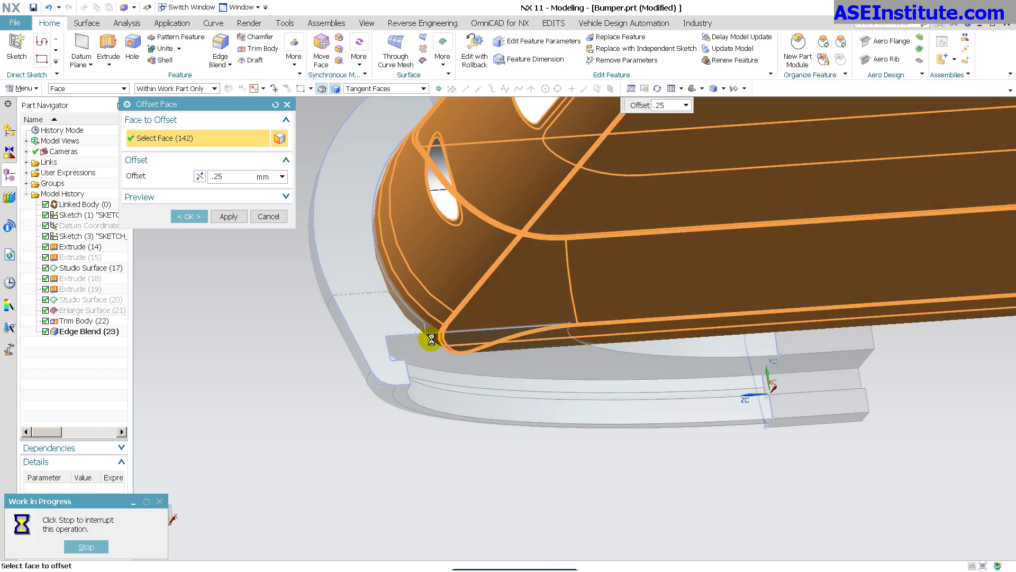
{"action": "scroll", "coordinate": [450, 339], "scroll_direction": "up", "scroll_amount": 5}
{"action": "scroll", "coordinate": [492, 340], "scroll_direction": "down", "scroll_amount": 6}
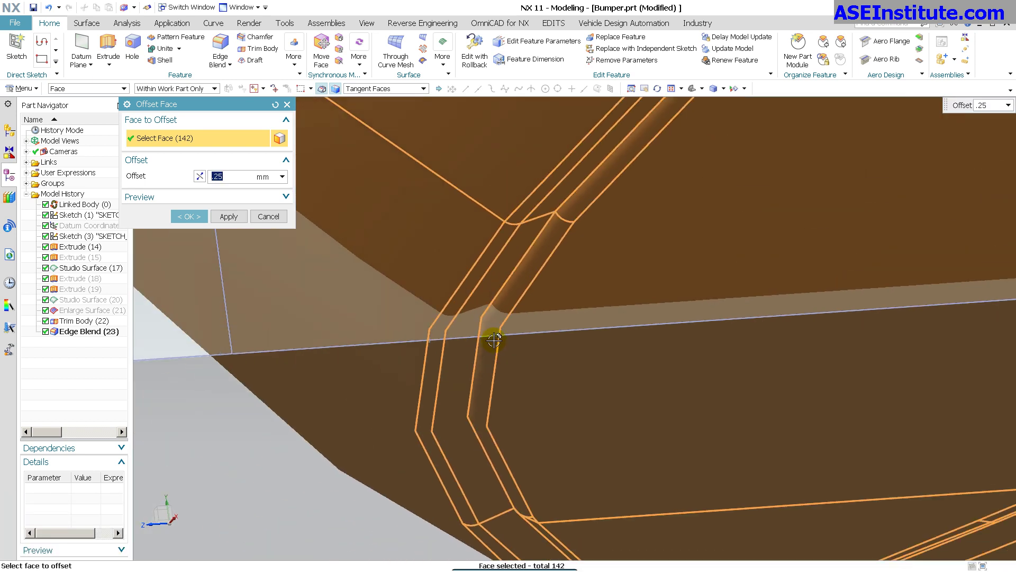
{"action": "left_click", "coordinate": [187, 217]}
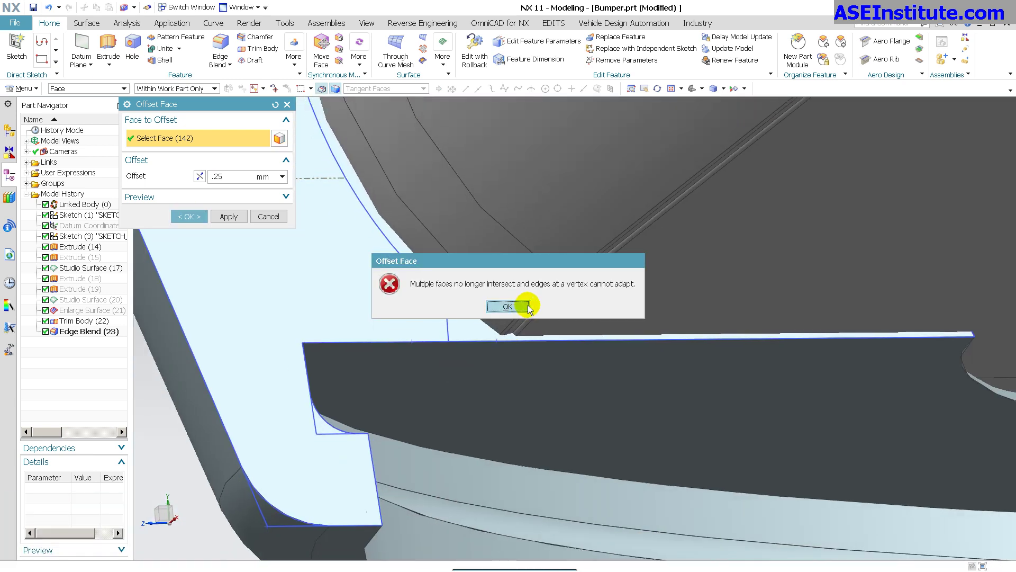
{"action": "left_click", "coordinate": [520, 305]}
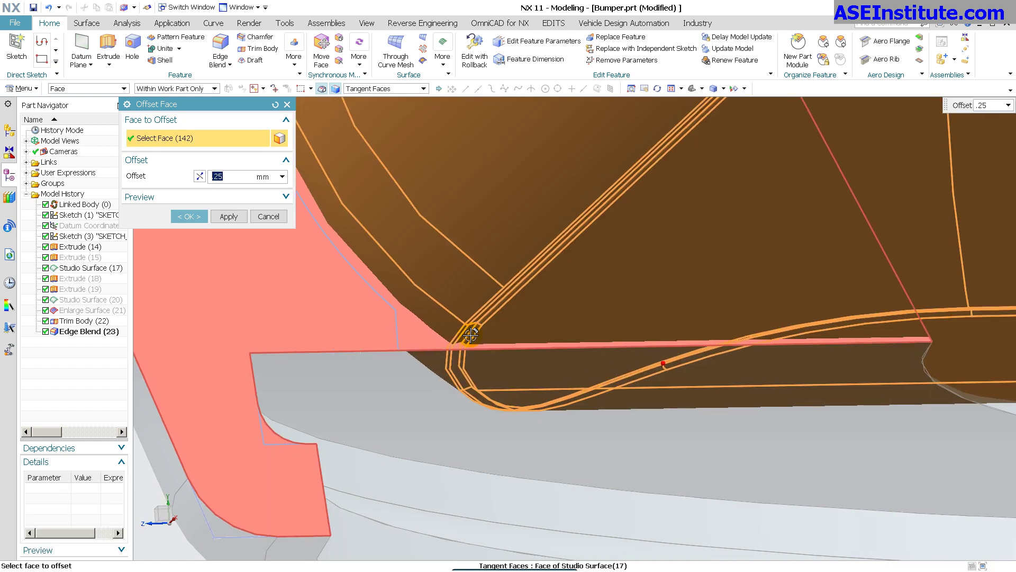
Examine the small edge faces at the phone body's lower corner, and cancel the face offset.
{"action": "scroll", "coordinate": [496, 414], "scroll_direction": "up", "scroll_amount": 2}
{"action": "middle_click_drag", "start_coordinate": [496, 414], "coordinate": [624, 426], "text": "shift"}
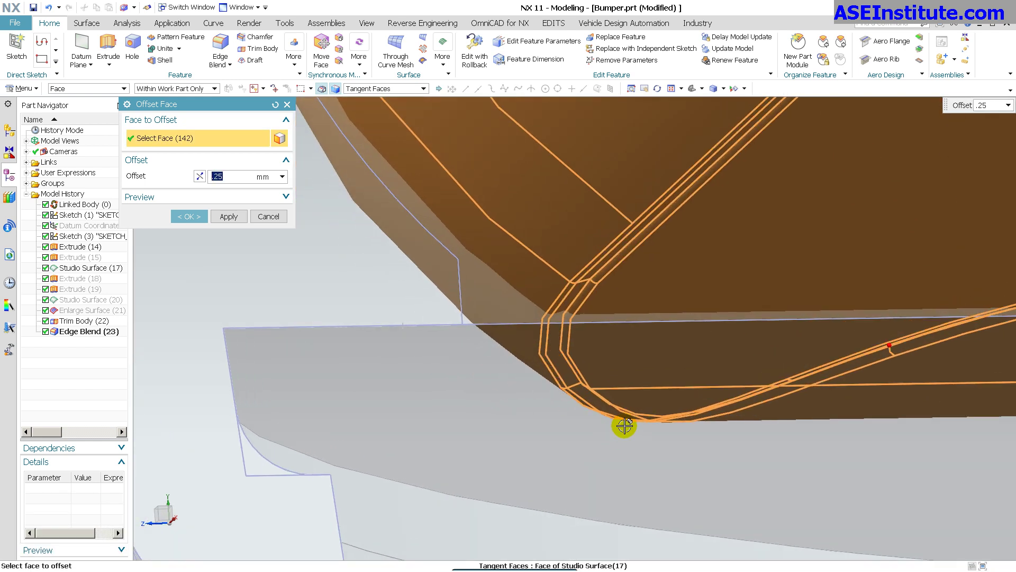
{"action": "scroll", "coordinate": [566, 316], "scroll_direction": "up", "scroll_amount": 3}
{"action": "middle_click_drag", "start_coordinate": [574, 311], "coordinate": [587, 323]}
{"action": "scroll", "coordinate": [646, 345], "scroll_direction": "down", "scroll_amount": 3}
{"action": "middle_click_drag", "start_coordinate": [647, 345], "coordinate": [221, 80]}
{"action": "scroll", "coordinate": [648, 323], "scroll_direction": "down", "scroll_amount": 5}
{"action": "key", "text": "Escape"}
Subtract the linked phone body from the bumper corner body.
{"action": "left_click", "coordinate": [179, 49]}
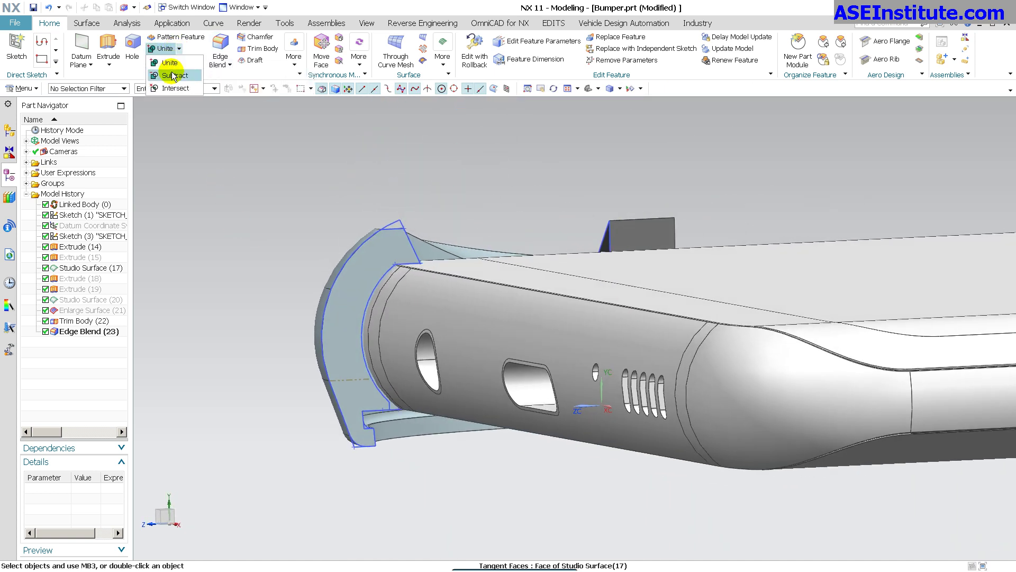
{"action": "left_click", "coordinate": [175, 75]}
{"action": "left_click", "coordinate": [372, 267]}
{"action": "left_click", "coordinate": [747, 329]}
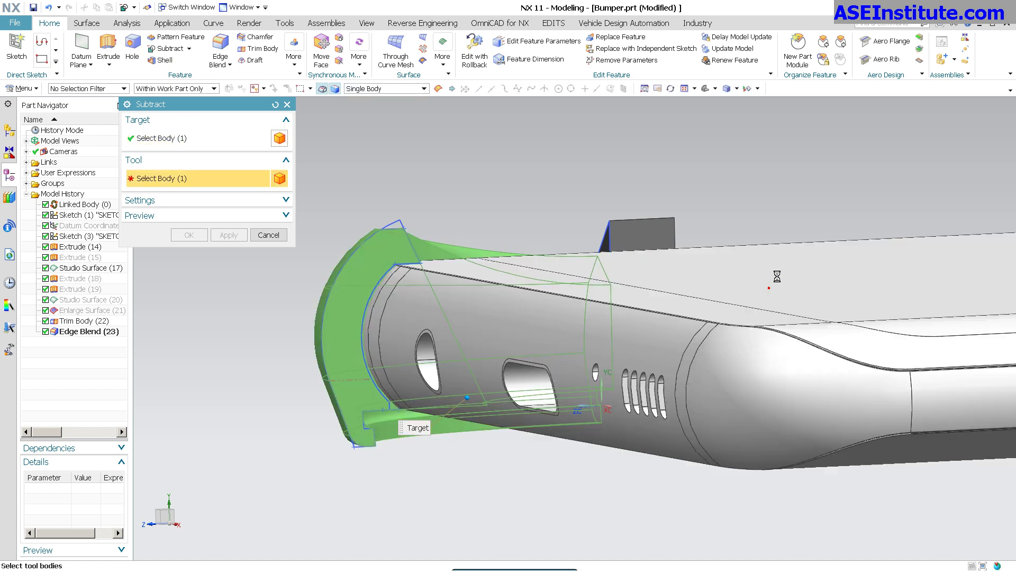
{"action": "middle_click", "coordinate": [515, 167]}
Hide the Extrude (14) block at the far end of the bumper corner and examine the phone-shaped cavity.
{"action": "middle_click_drag", "start_coordinate": [516, 167], "coordinate": [442, 199]}
{"action": "scroll", "coordinate": [535, 344], "scroll_direction": "up", "scroll_amount": 3}
{"action": "middle_click_drag", "start_coordinate": [707, 378], "coordinate": [819, 297]}
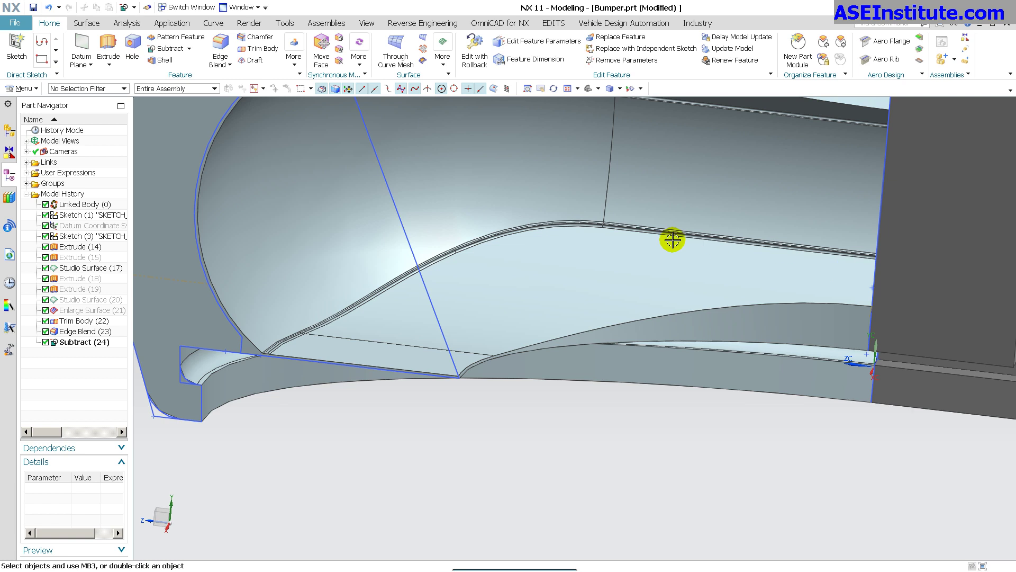
{"action": "middle_click_drag", "start_coordinate": [402, 281], "coordinate": [670, 372]}
{"action": "scroll", "coordinate": [547, 409], "scroll_direction": "down", "scroll_amount": 2}
{"action": "right_click", "coordinate": [844, 241]}
{"action": "left_click", "coordinate": [864, 265]}
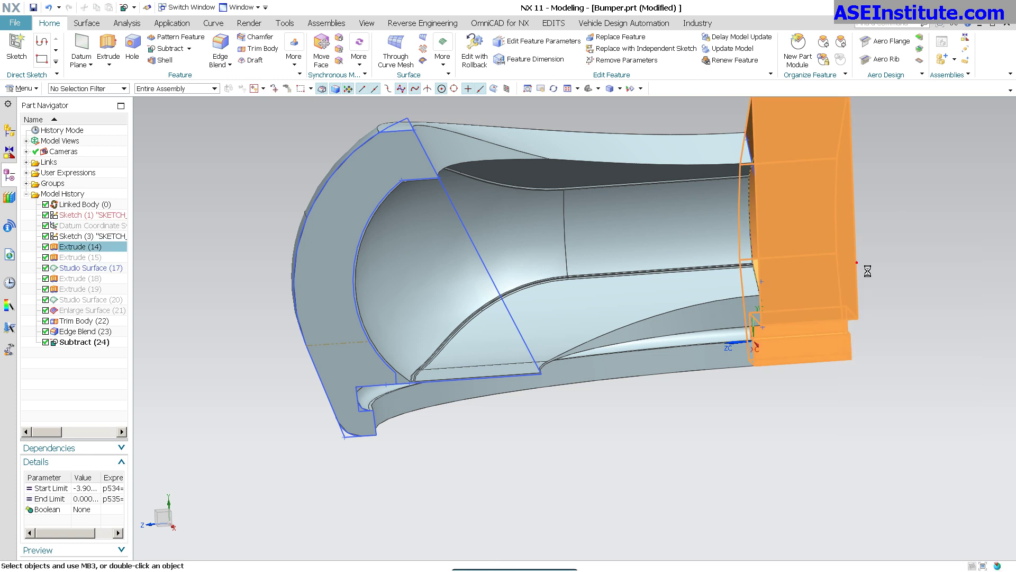
{"action": "left_click", "coordinate": [908, 288]}
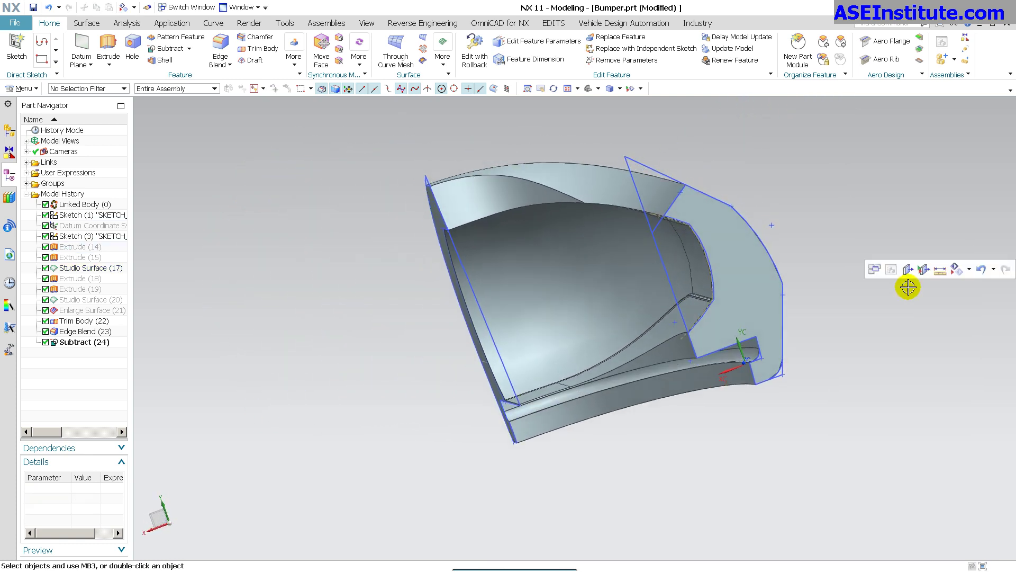
{"action": "key", "text": "F8"}
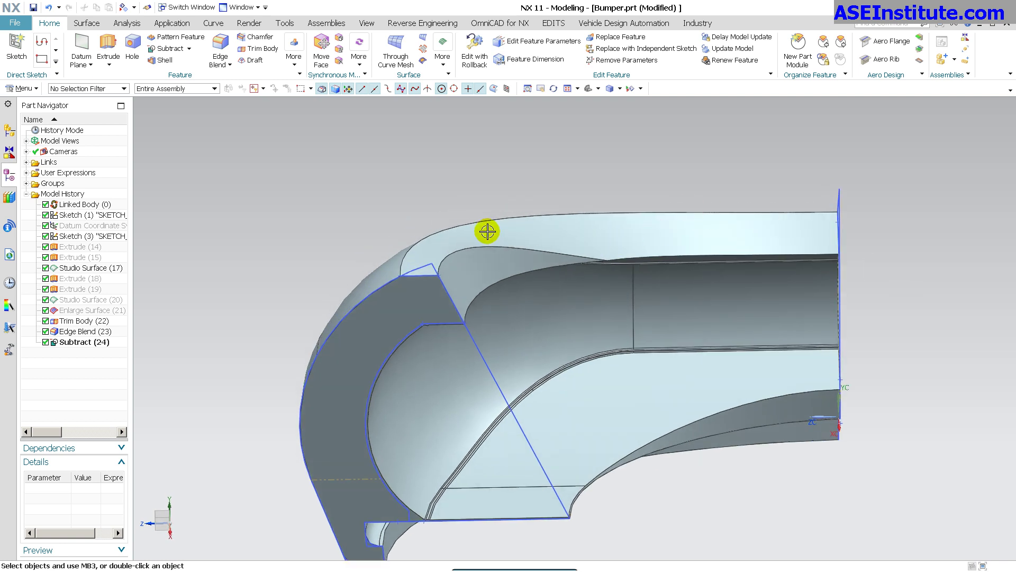
{"action": "middle_click_drag", "start_coordinate": [762, 418], "coordinate": [725, 238]}
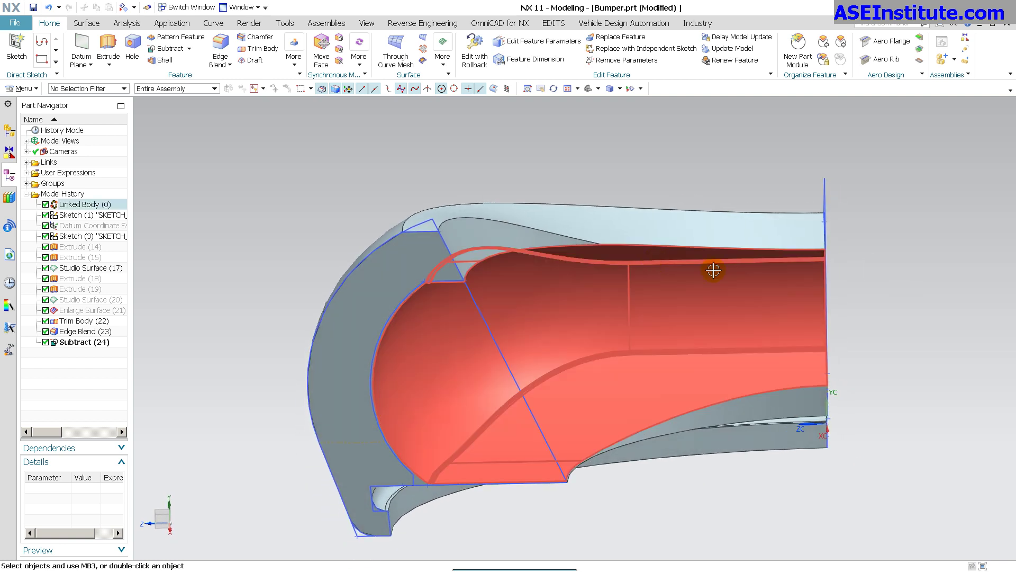